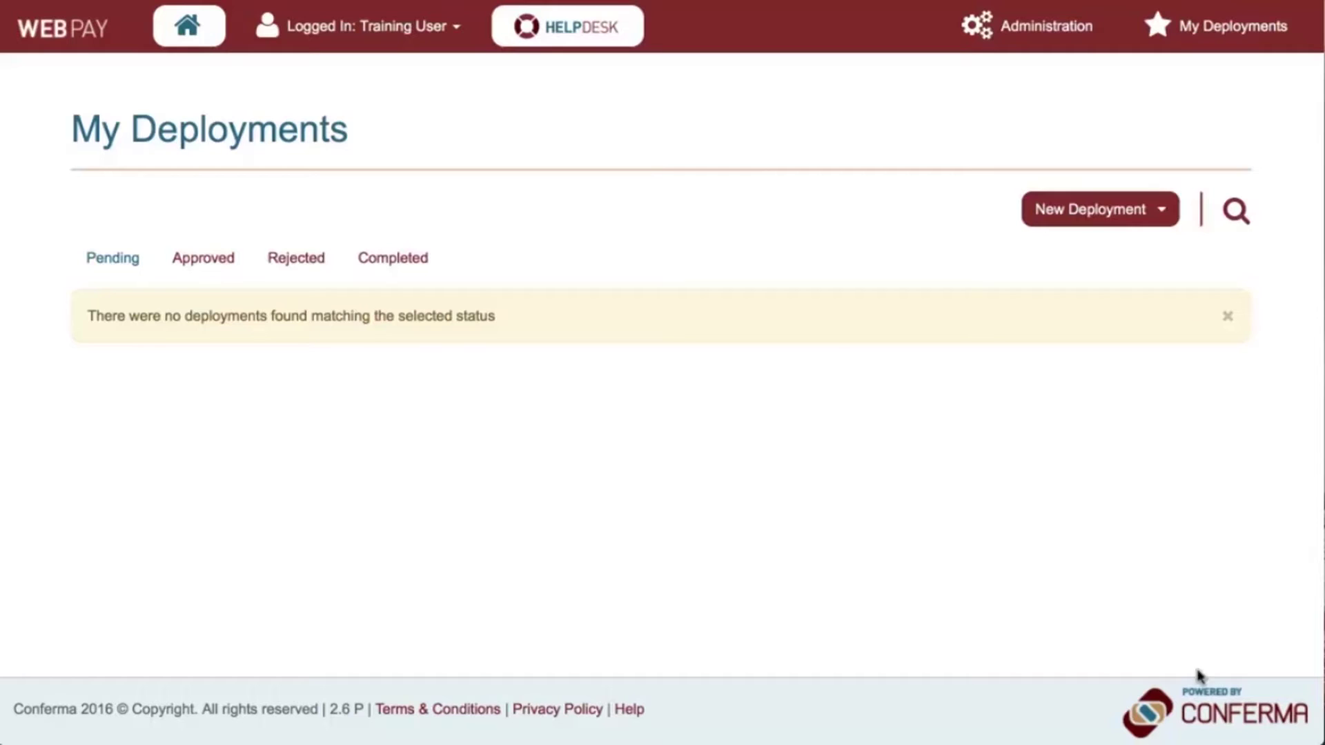
Open a new Generic deployment form and select the Conferma Generic card pool.
click(1133, 213)
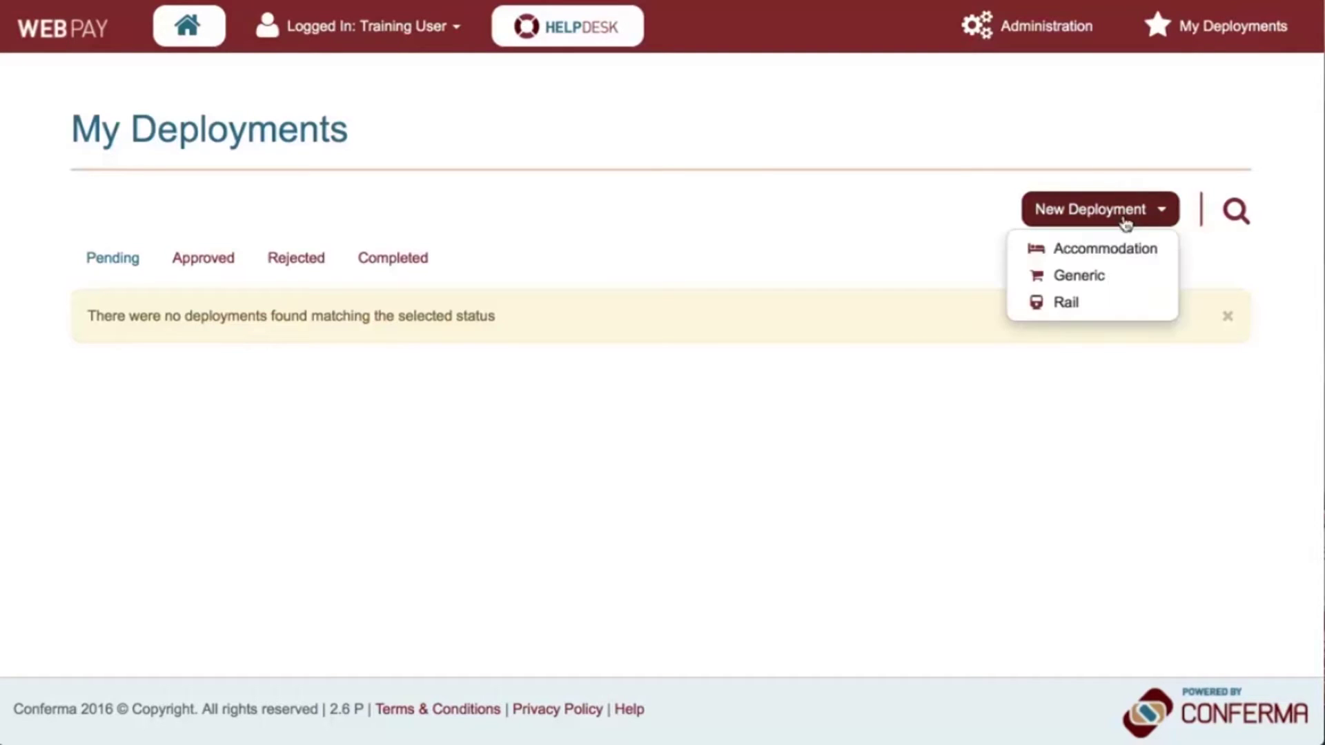
click(1084, 277)
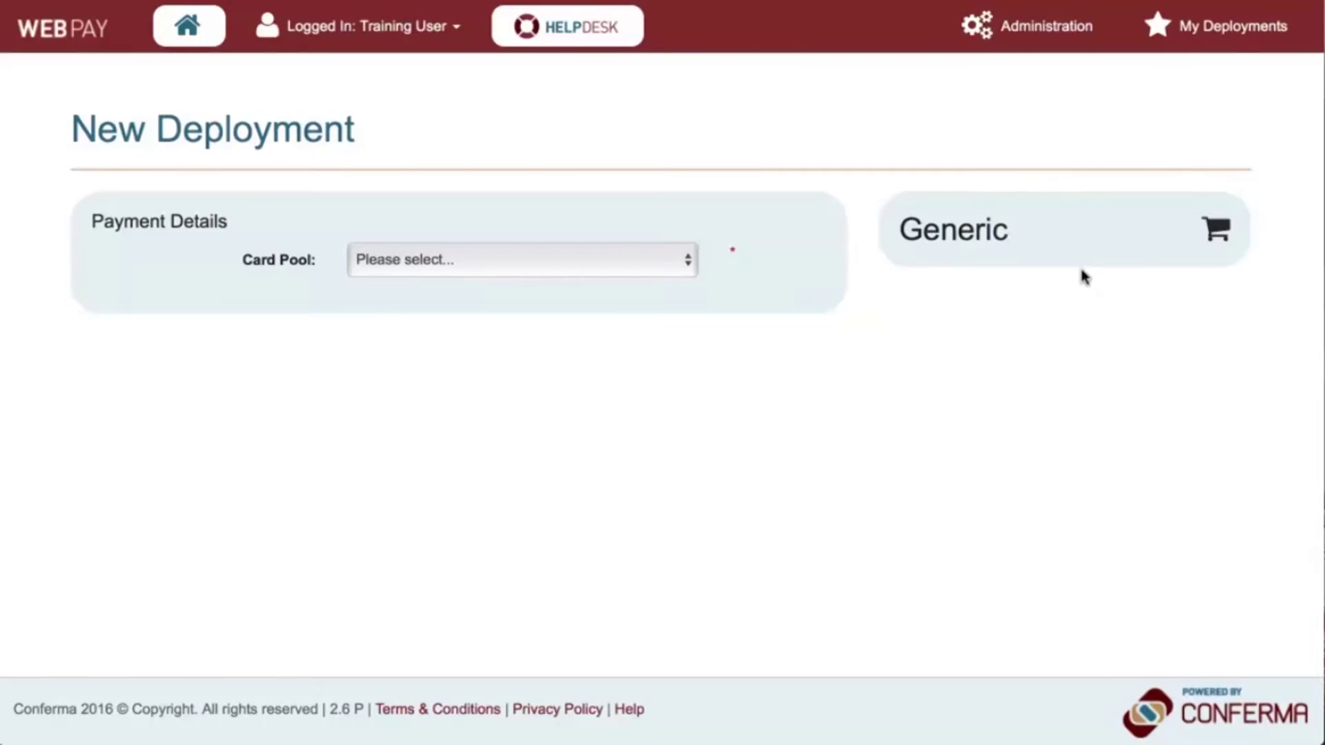
click(652, 266)
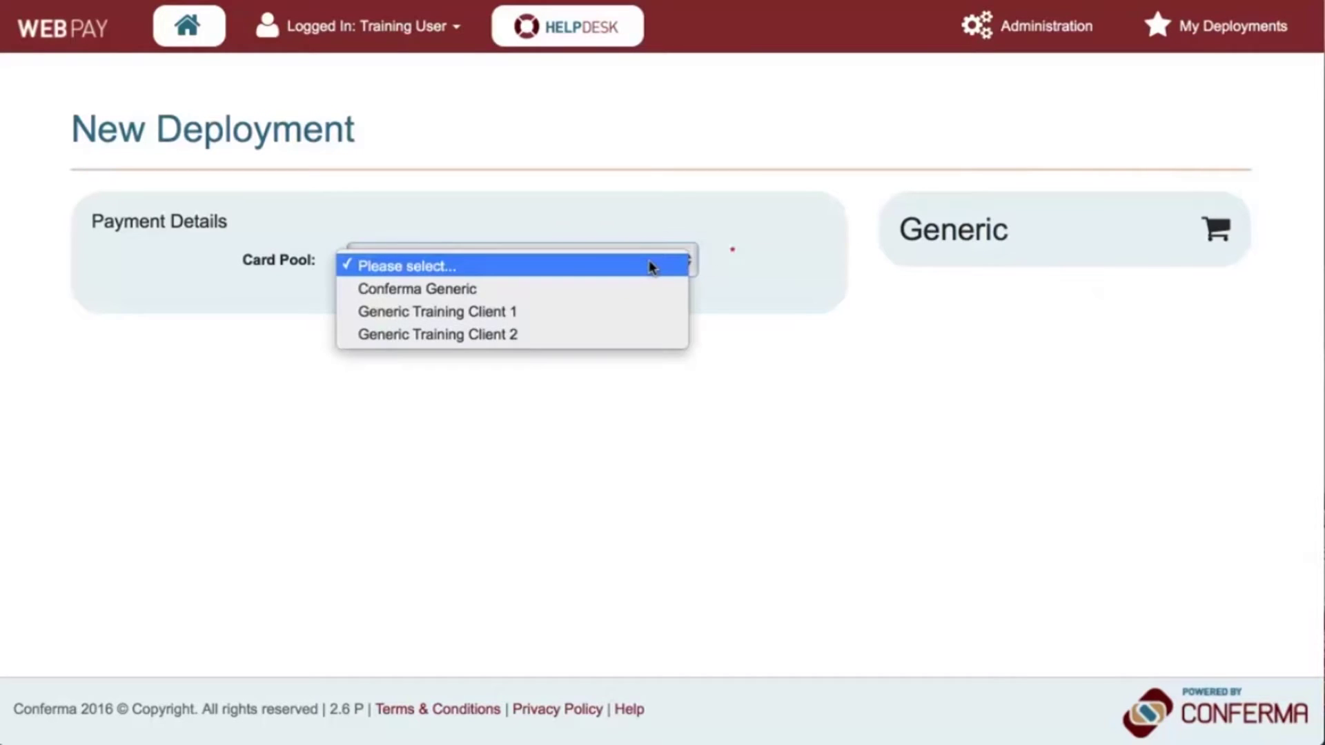
click(612, 288)
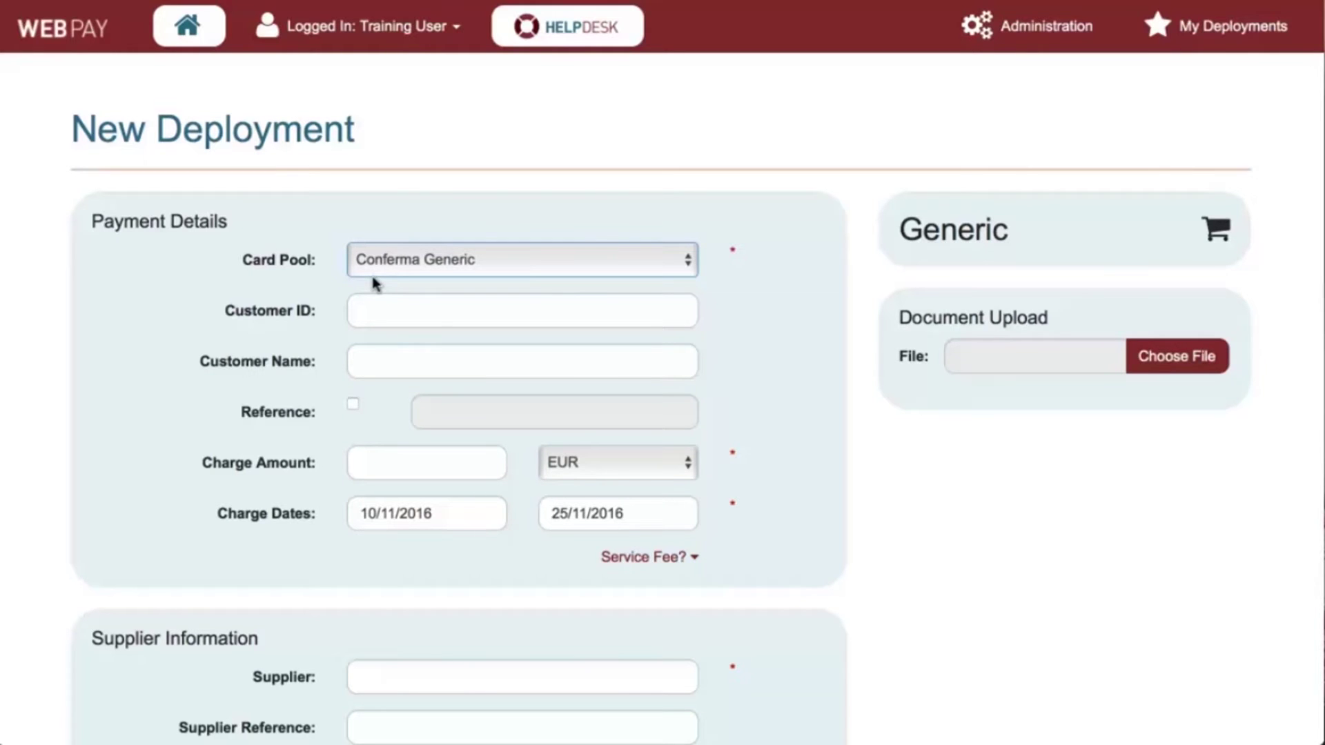
scroll(373, 279, down, 5)
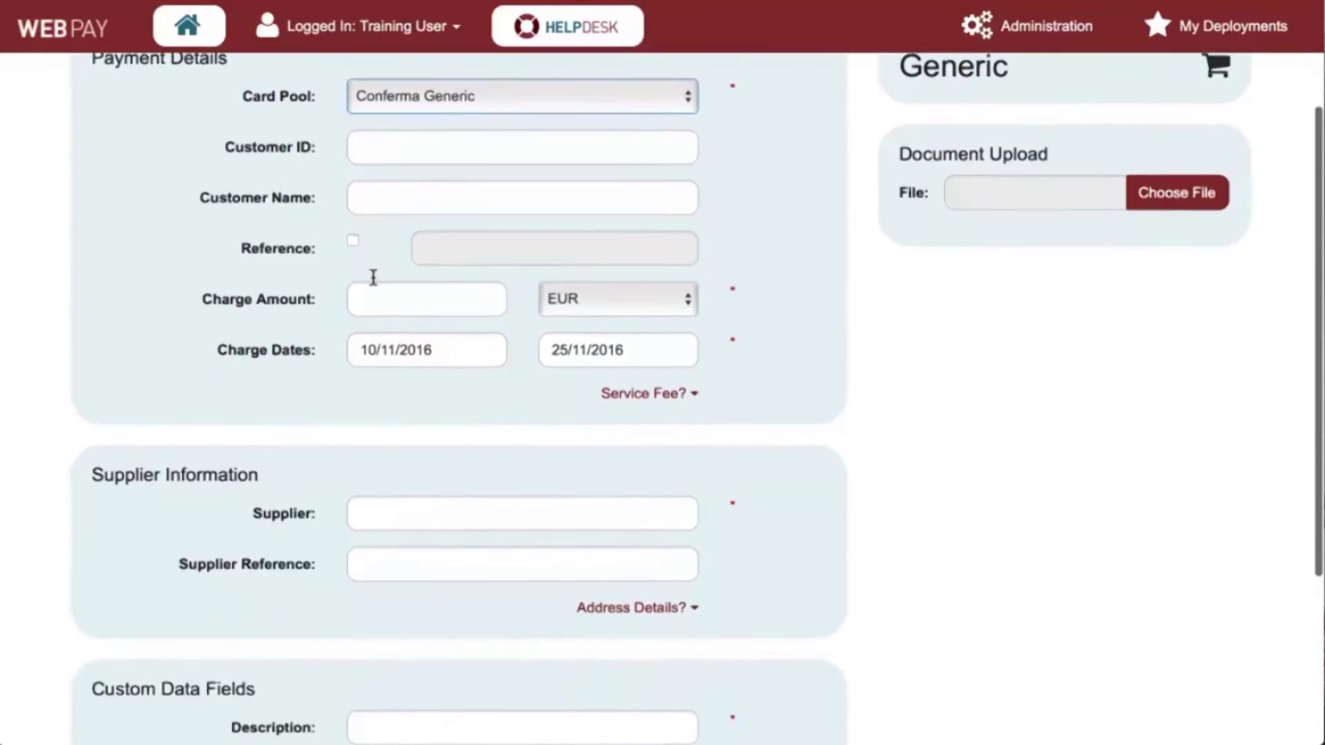
scroll(373, 277, down, 3)
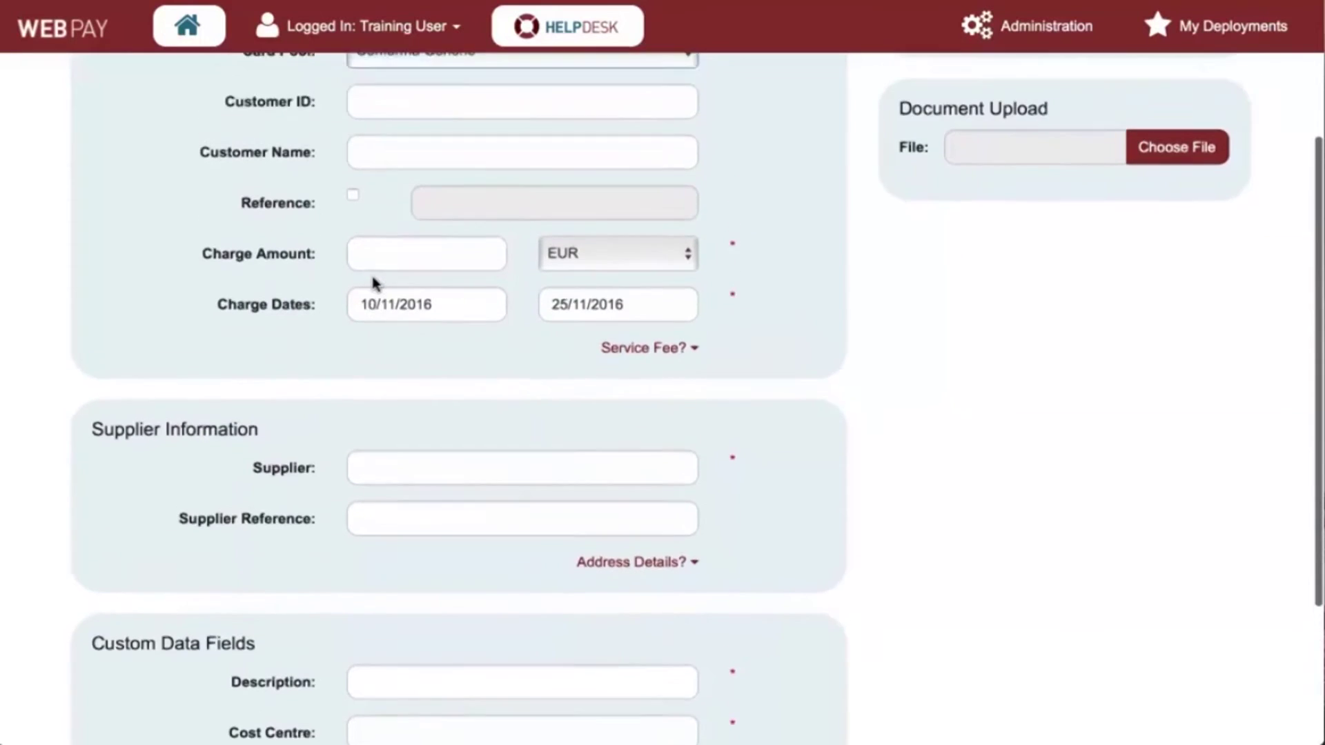
scroll(374, 283, up, 3)
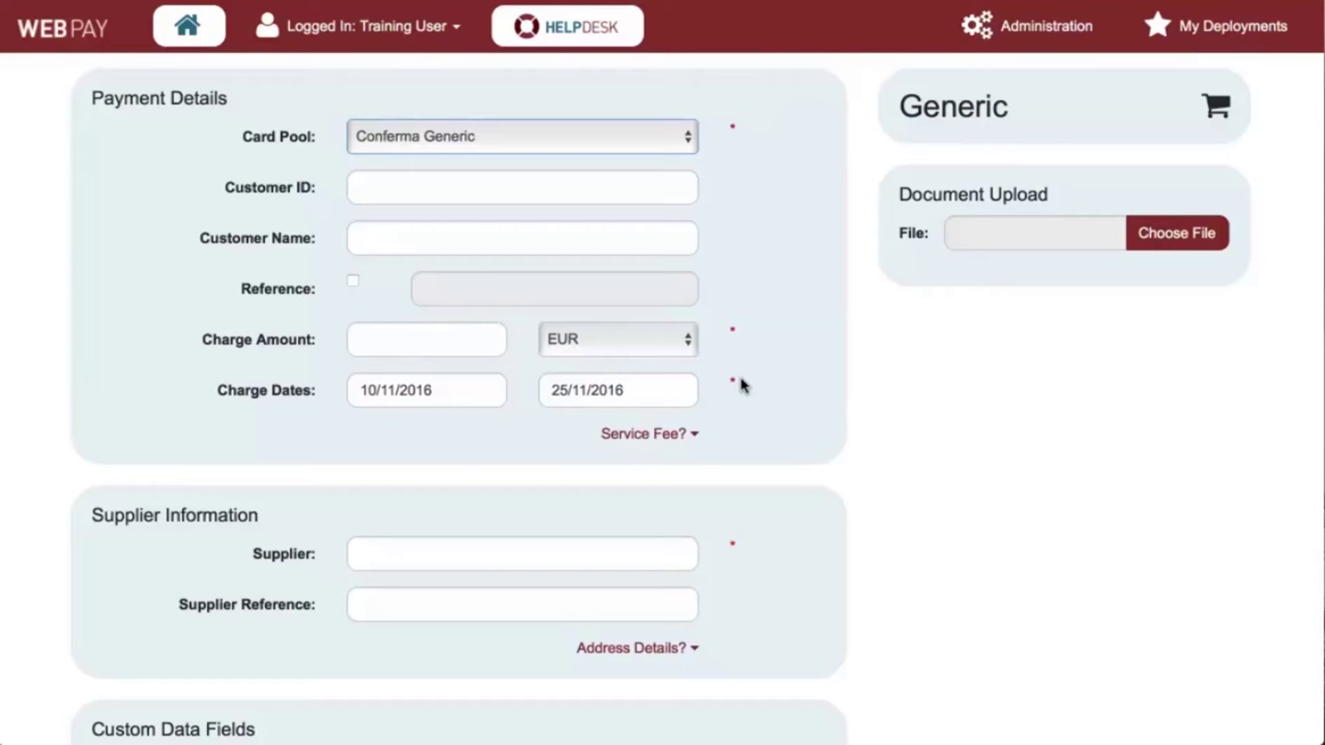
Set the charge amount to 10.00 in GBP.
click(453, 349)
text(10)
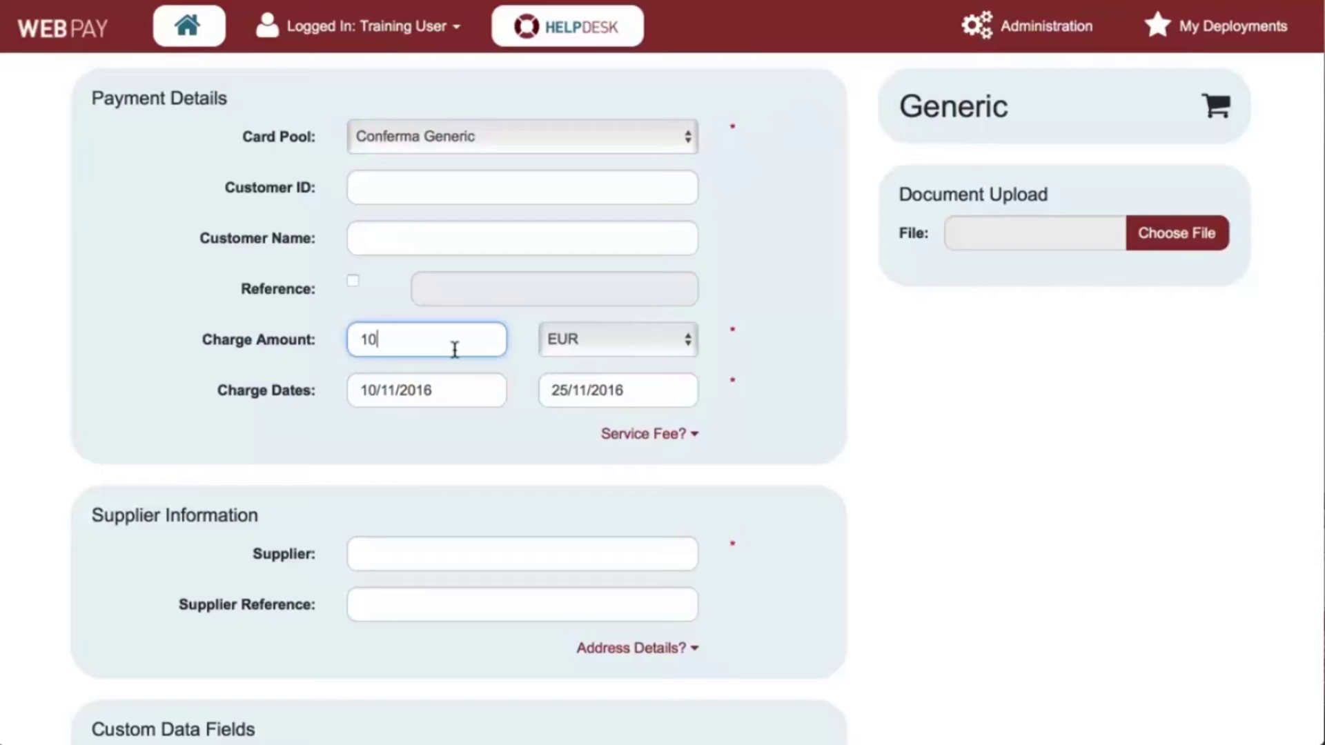
text(.00)
click(617, 339)
click(612, 414)
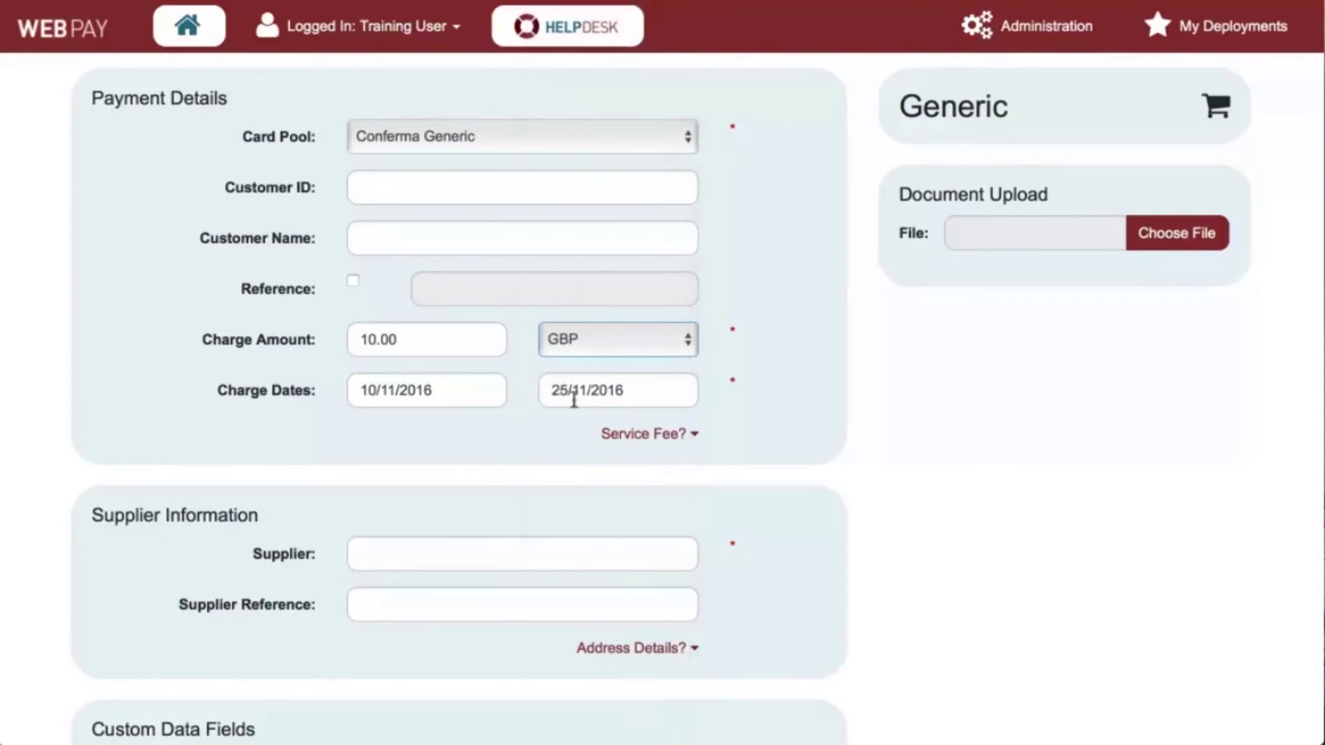
Set the charge dates from 09/01/2017 to 16/01/2017.
click(492, 391)
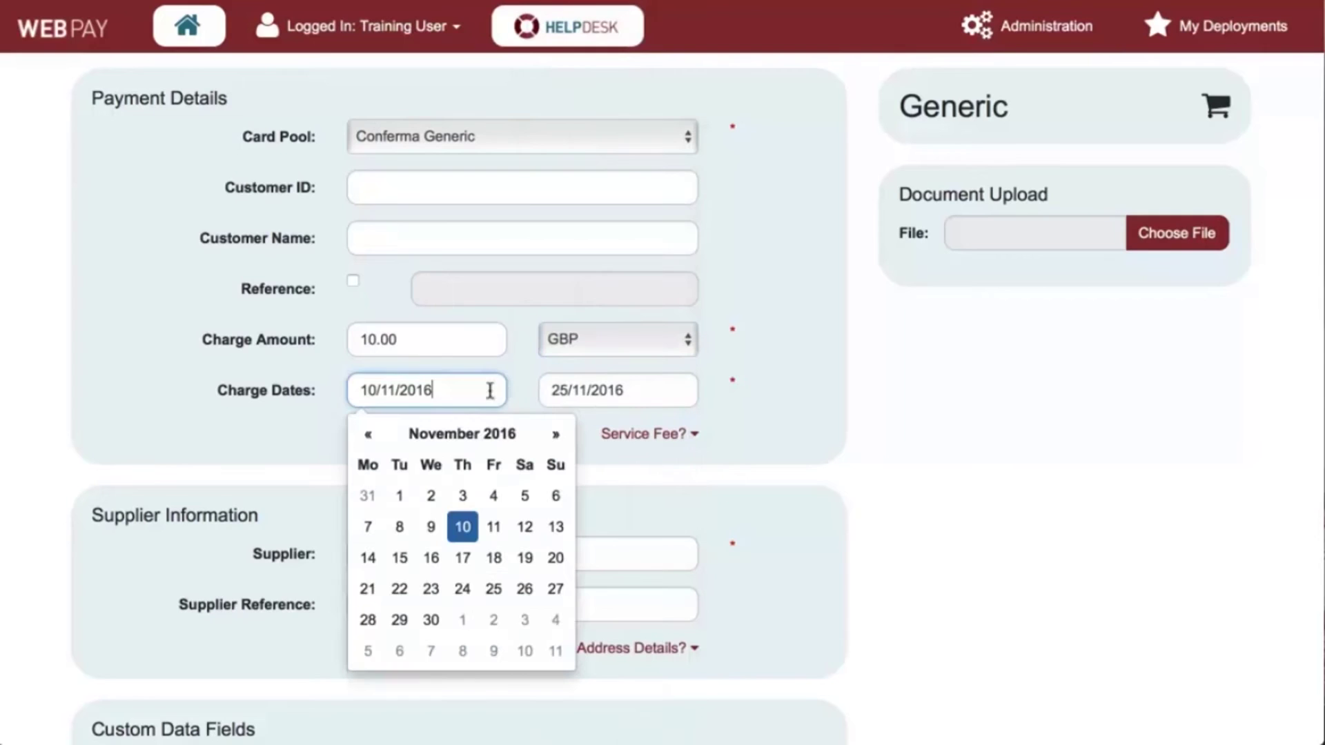
click(552, 436)
click(553, 436)
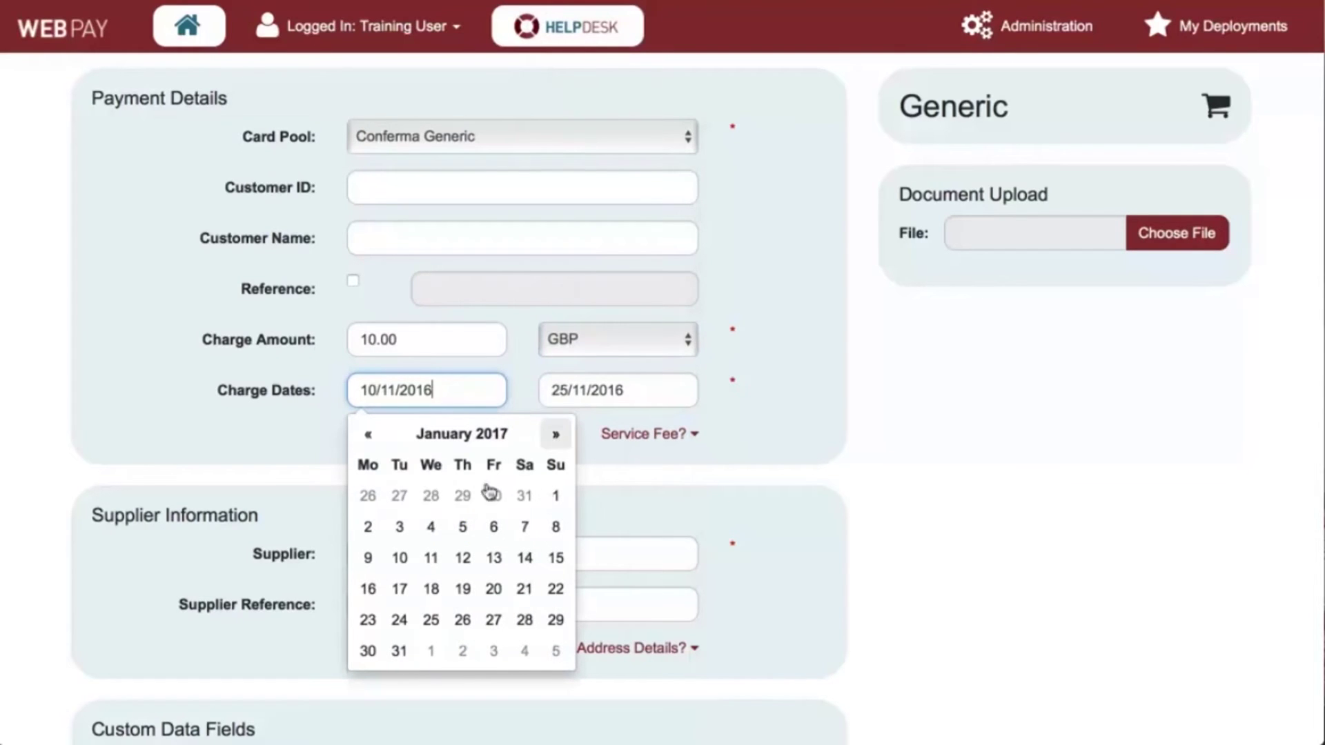
click(369, 558)
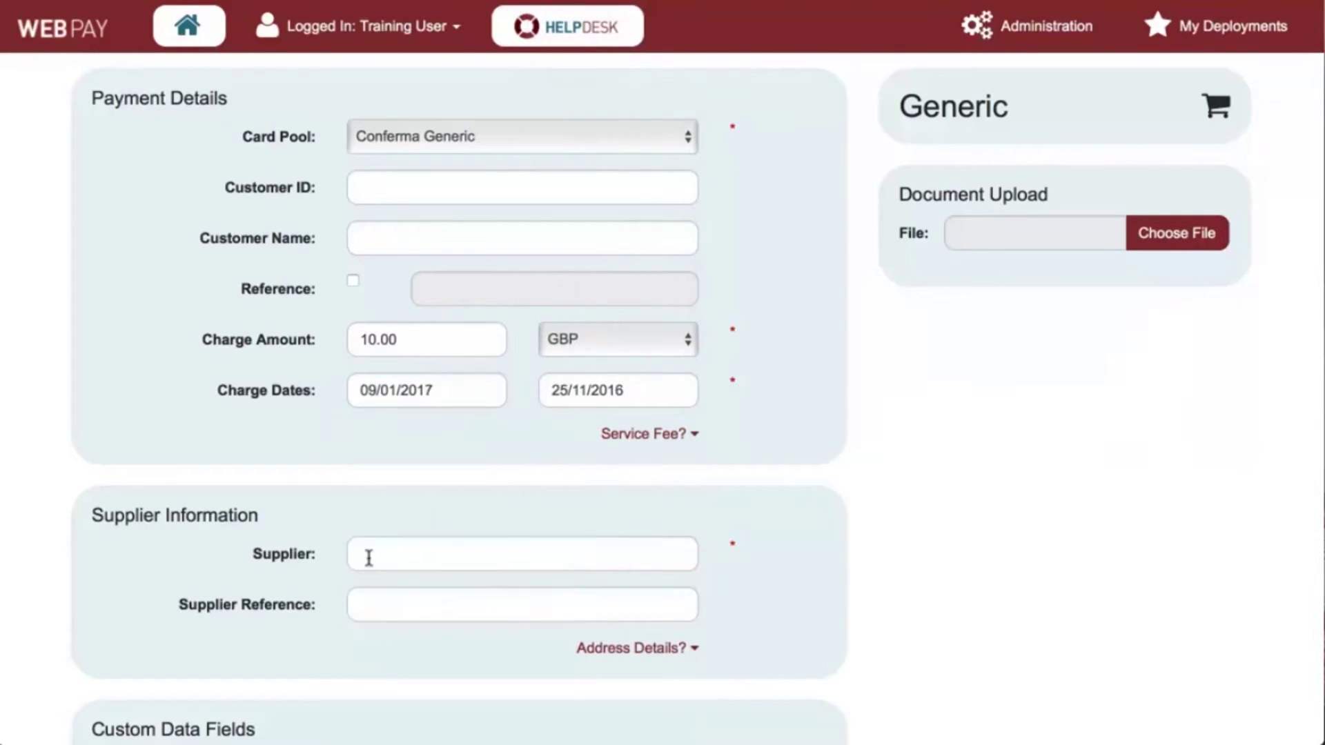
click(599, 384)
click(760, 435)
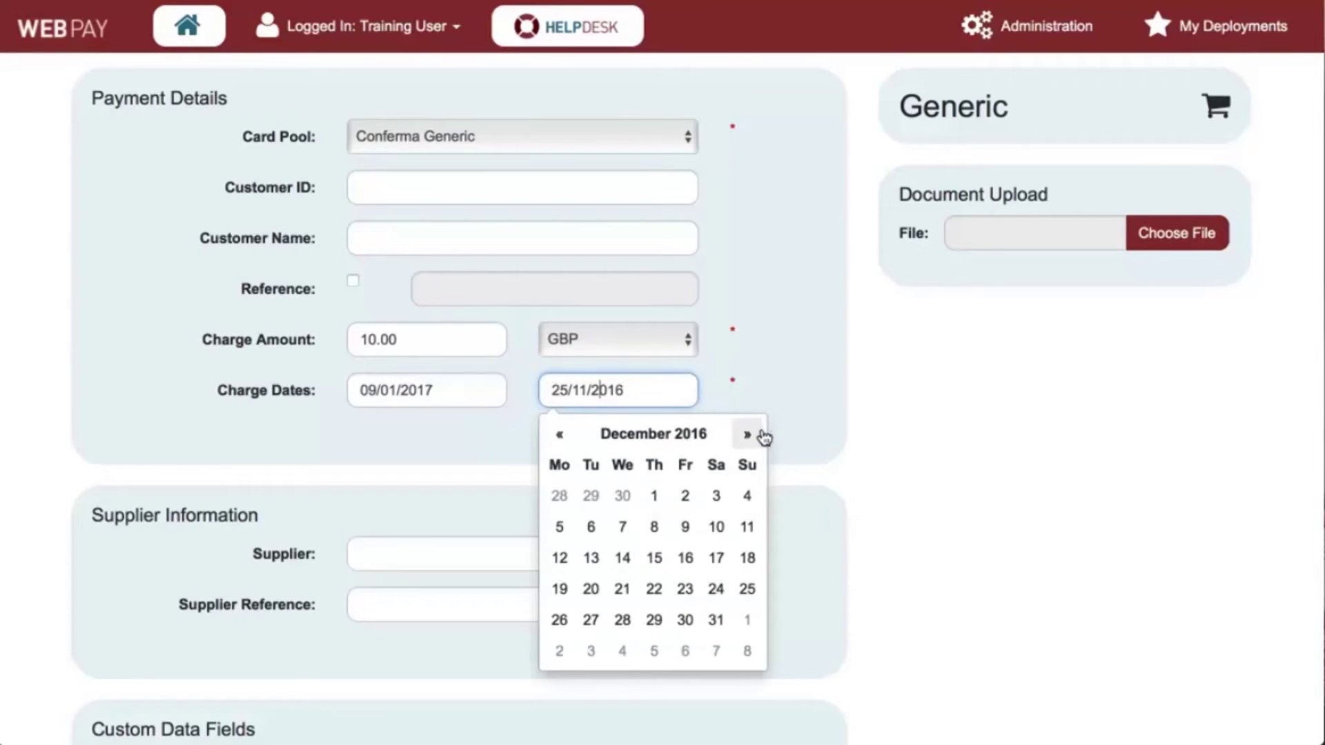
click(759, 435)
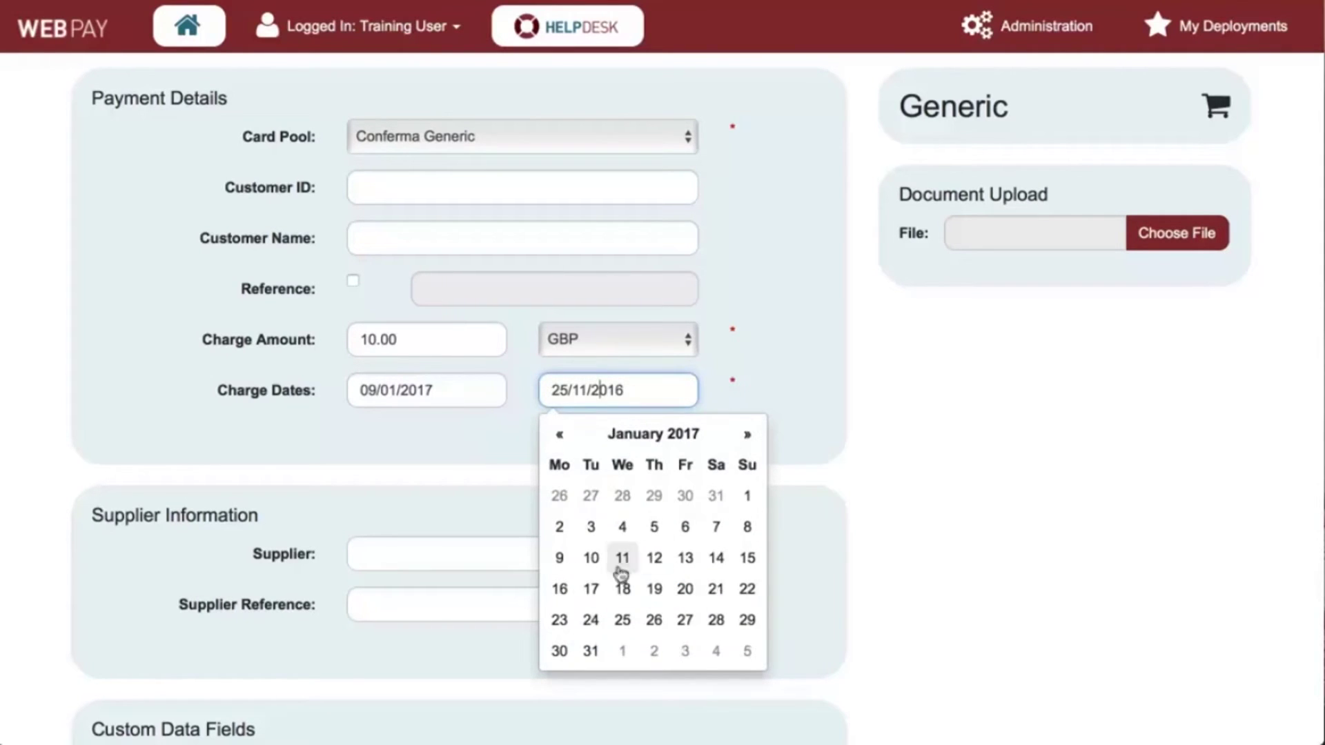
click(560, 590)
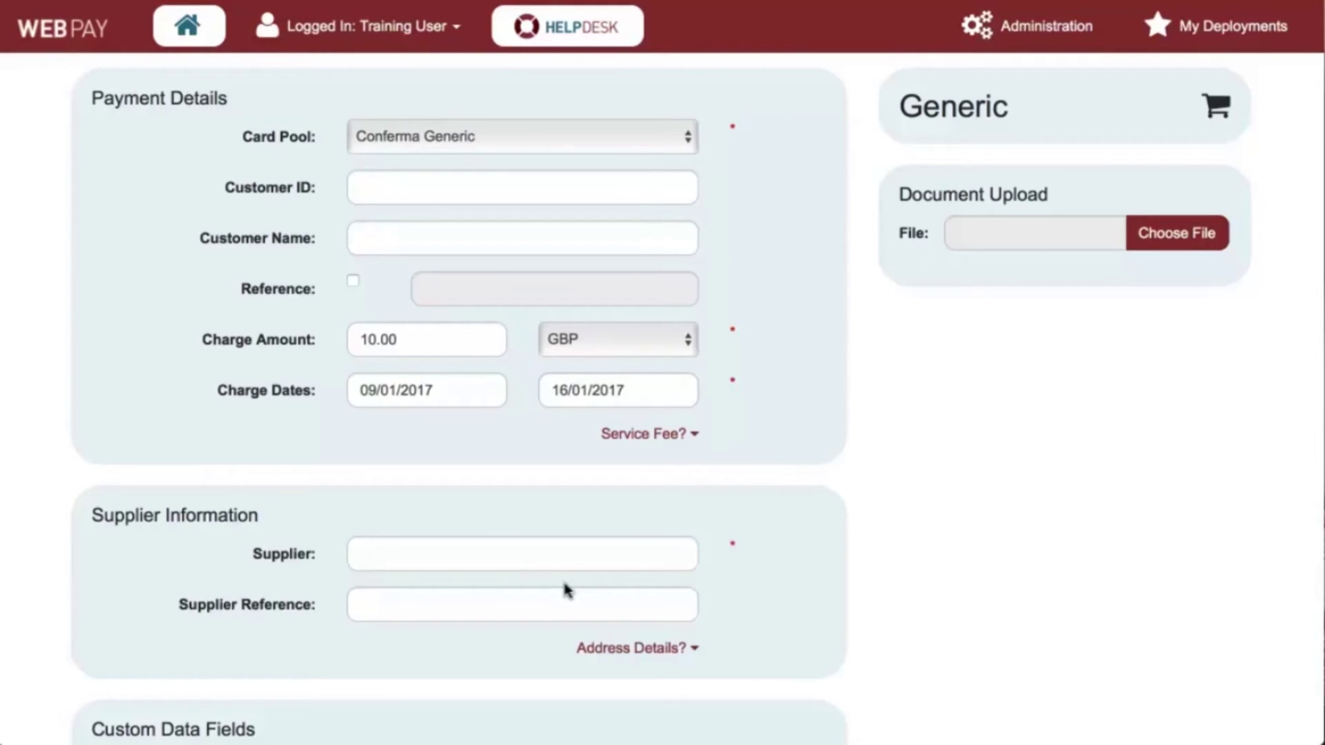
Enter a 5.00 GBP service fee dated 09/01/2017.
click(630, 436)
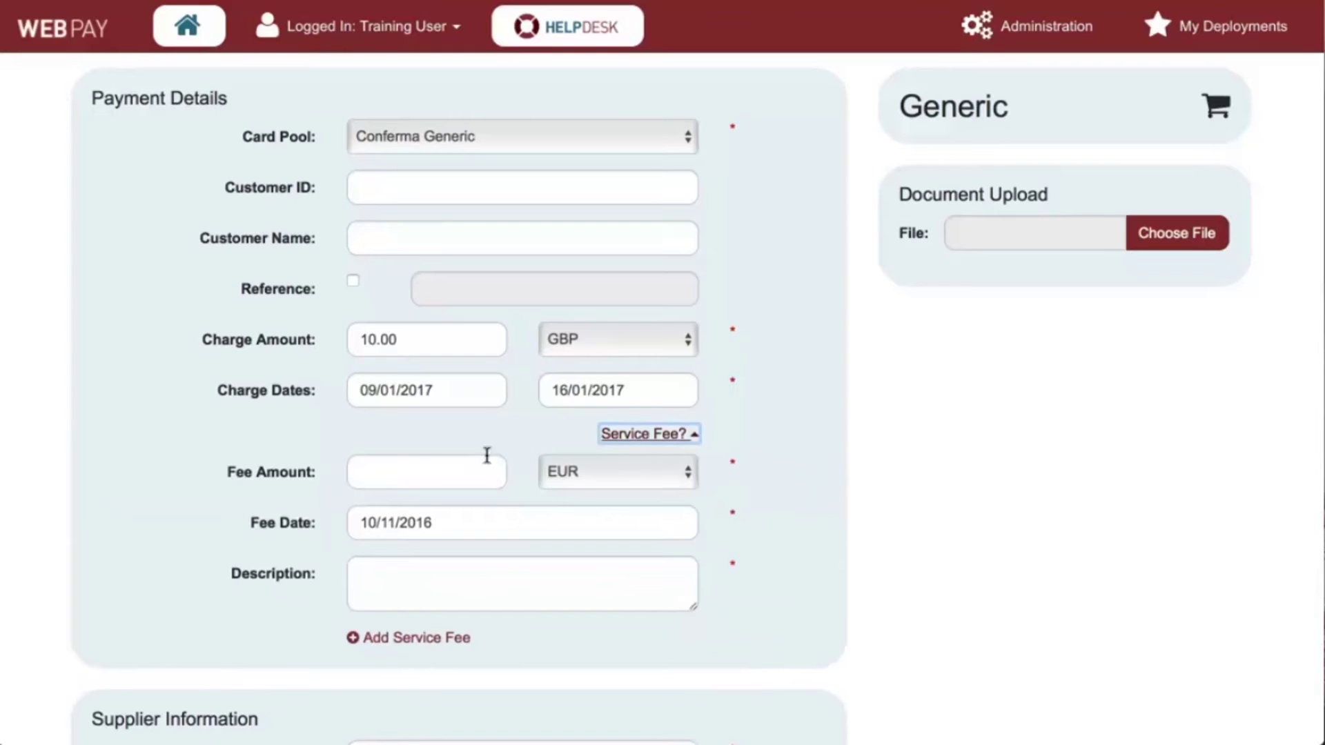
click(455, 472)
text(5.00)
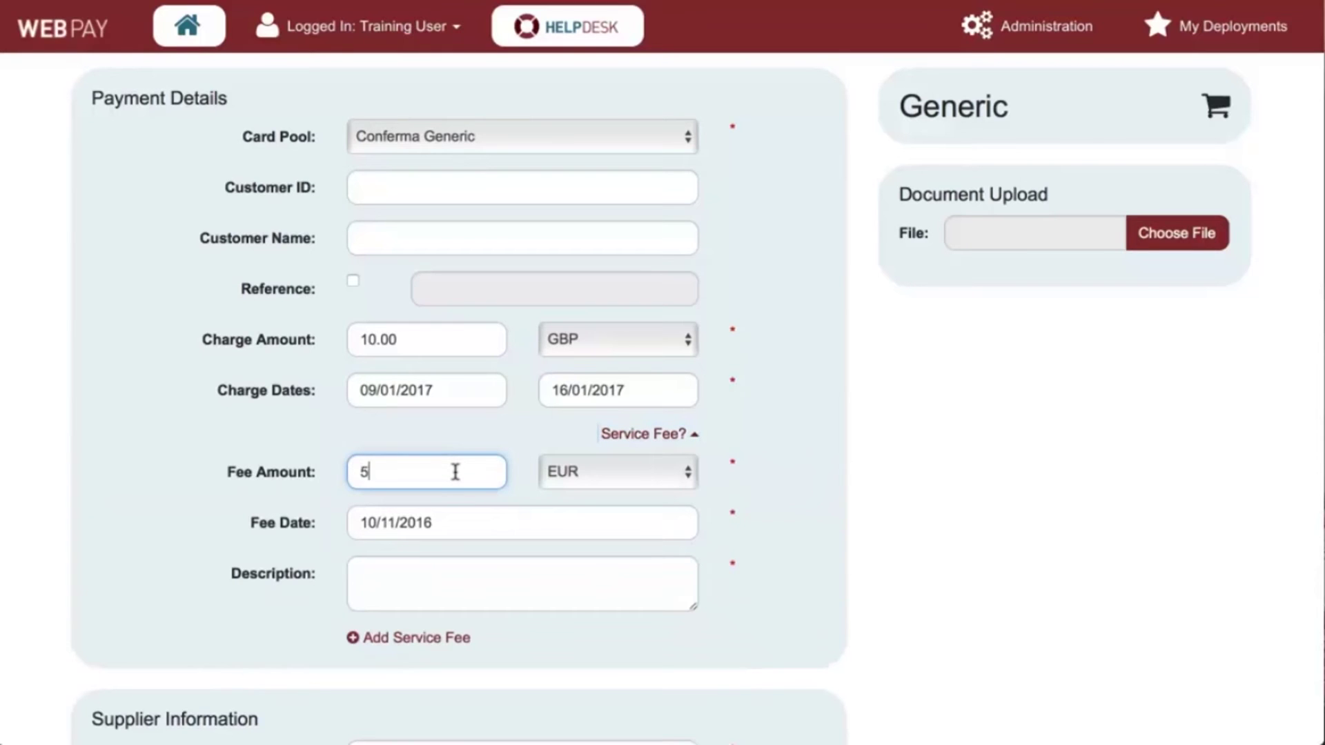
click(568, 472)
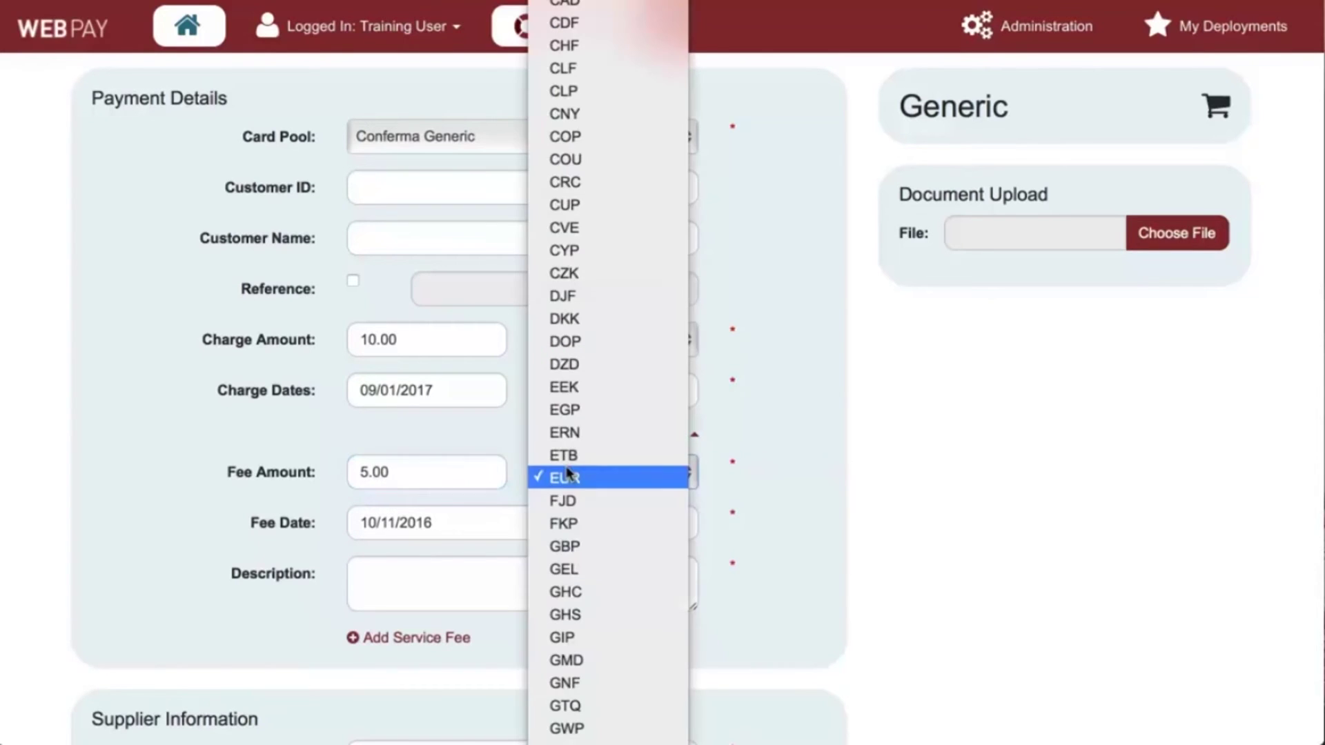
click(563, 546)
click(525, 526)
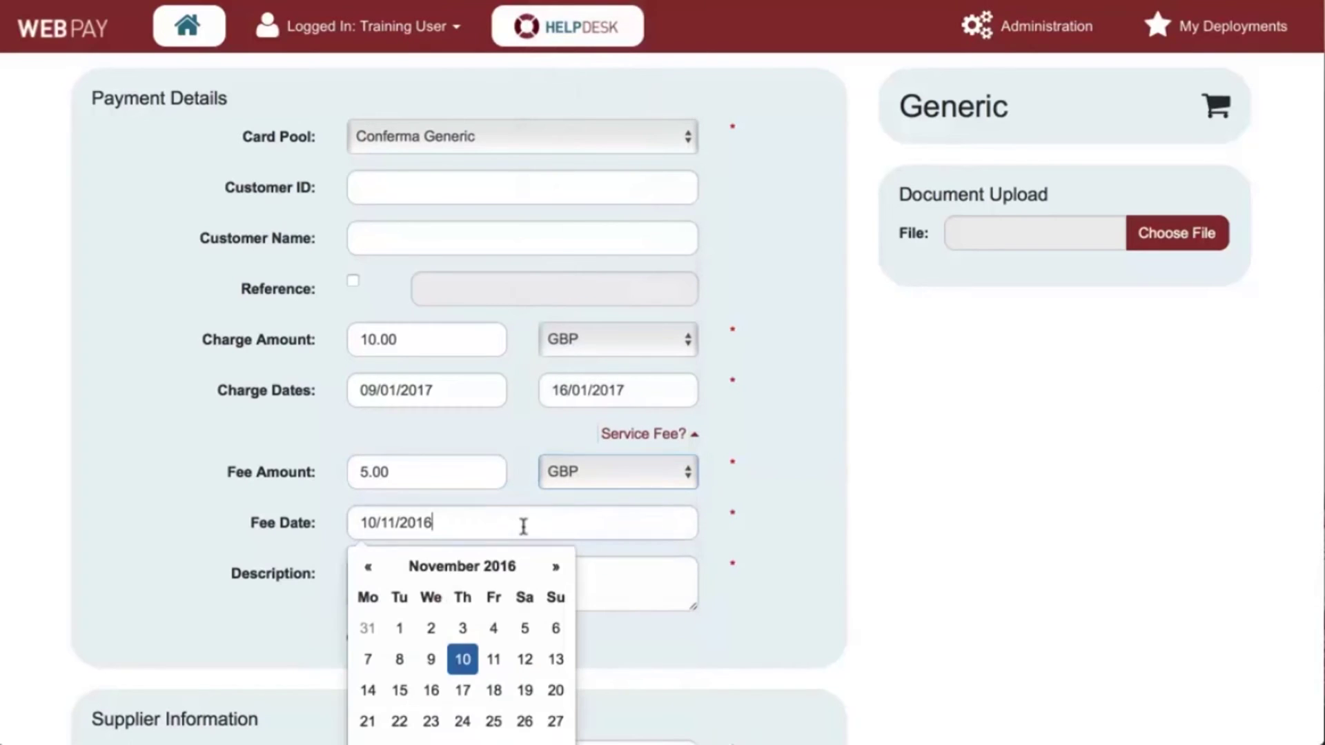
click(557, 566)
click(556, 567)
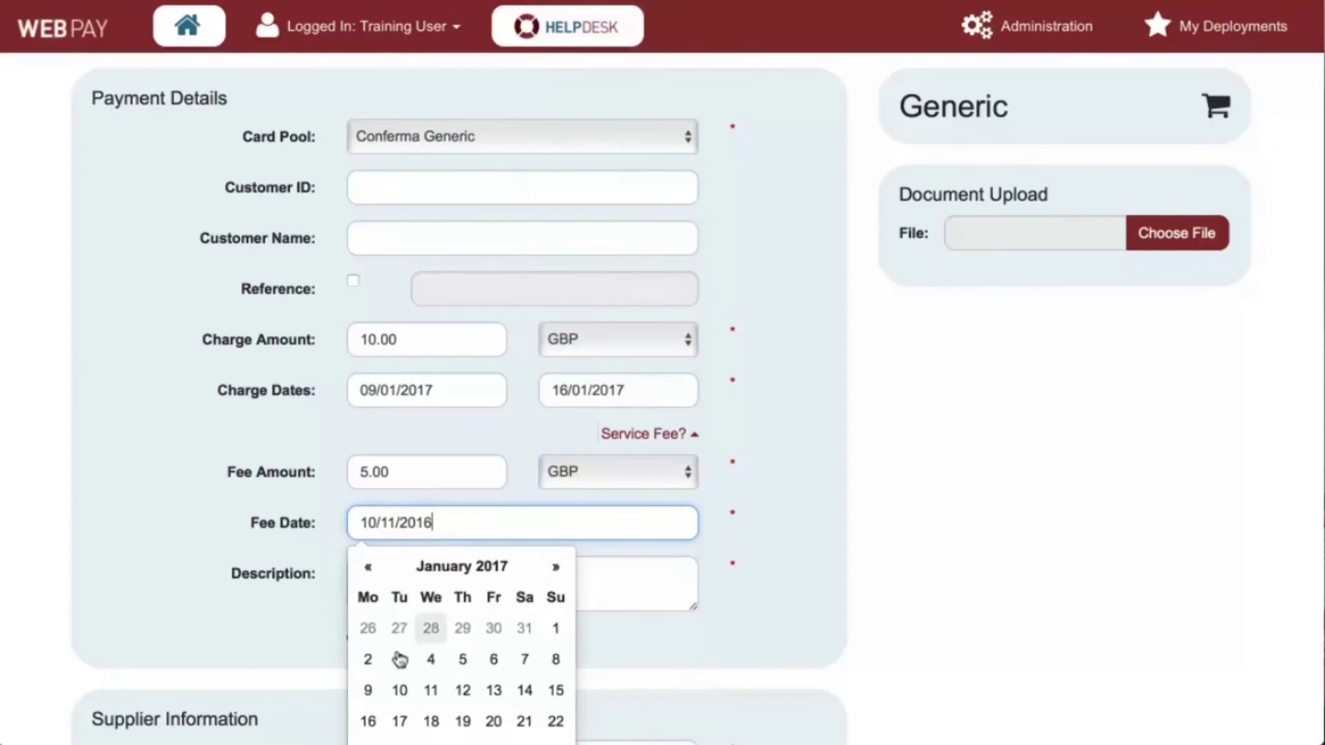
click(367, 689)
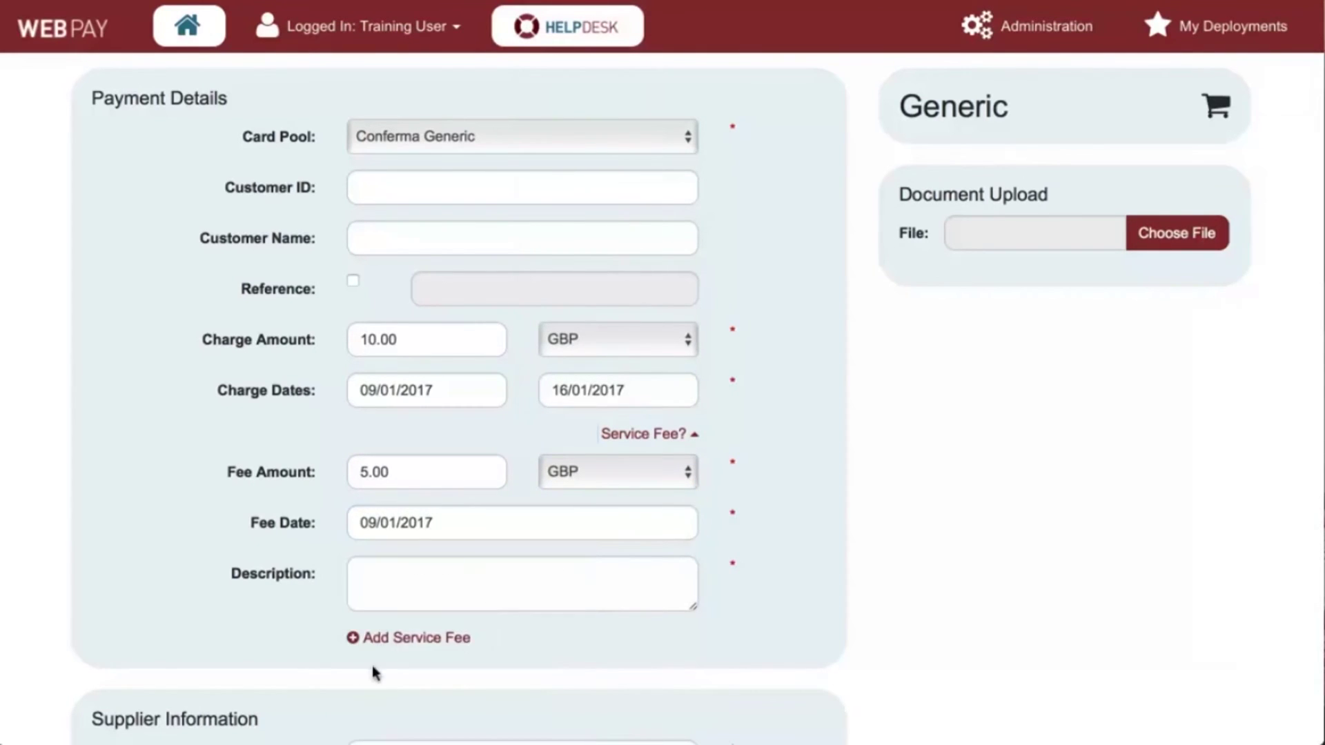
Describe the fee as 'demo' and add it to the Service Fees list.
click(413, 605)
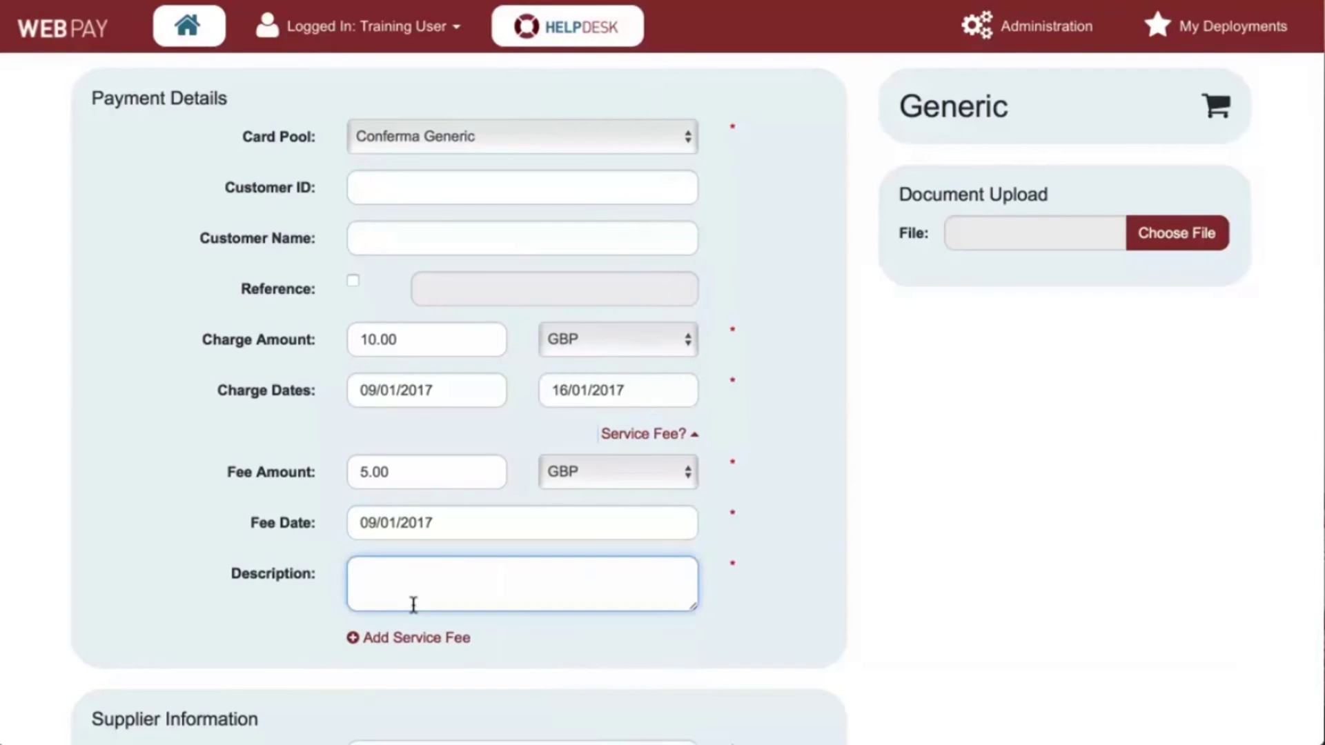
text(demo)
click(404, 648)
Enter 'Demo Supplier' as the supplier name and expand the address details.
scroll(405, 646, down, 3)
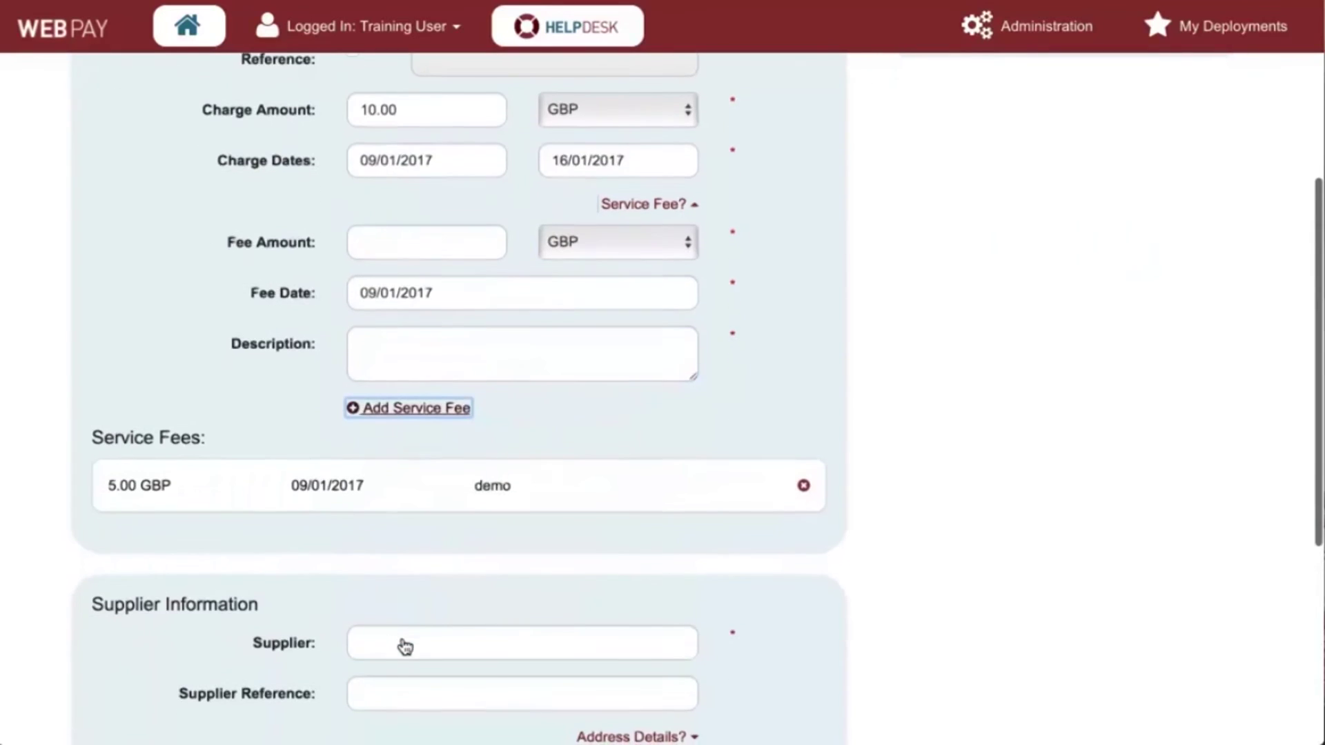
click(403, 639)
text(De)
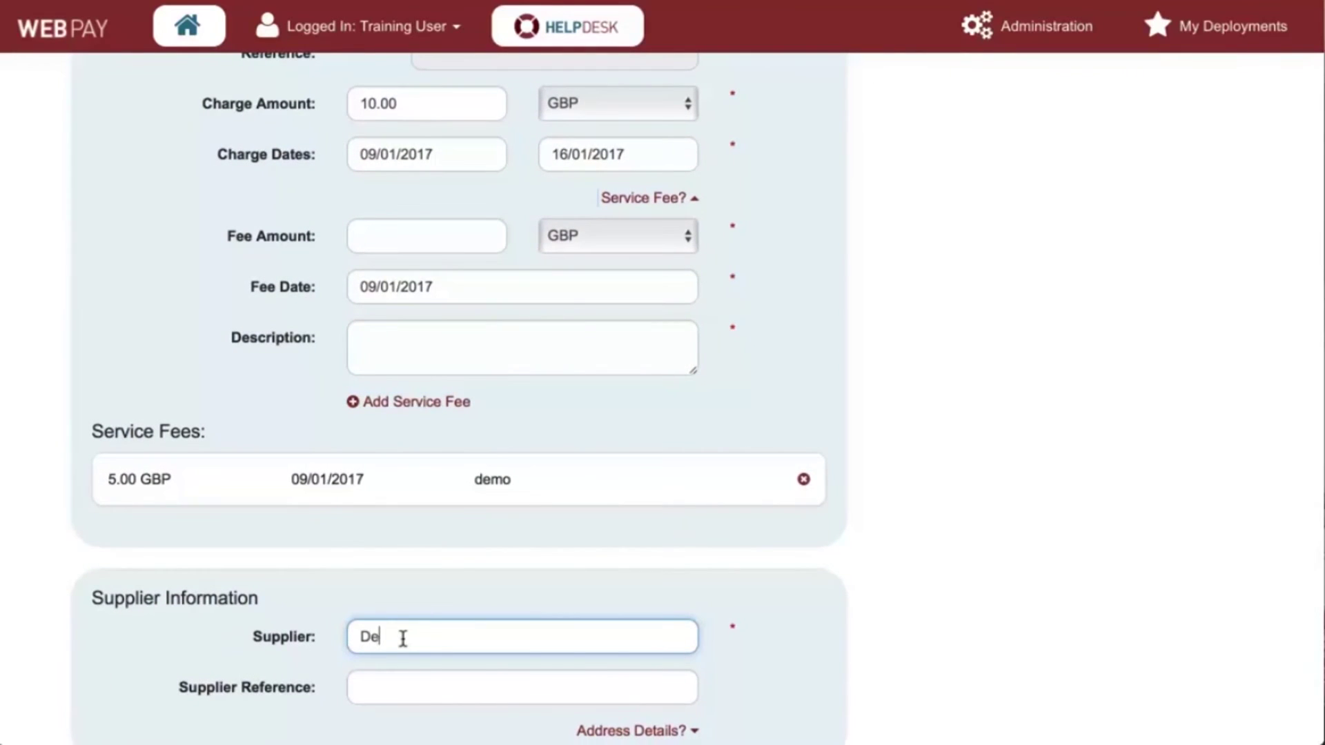
text(mo Supplier)
scroll(403, 640, down, 3)
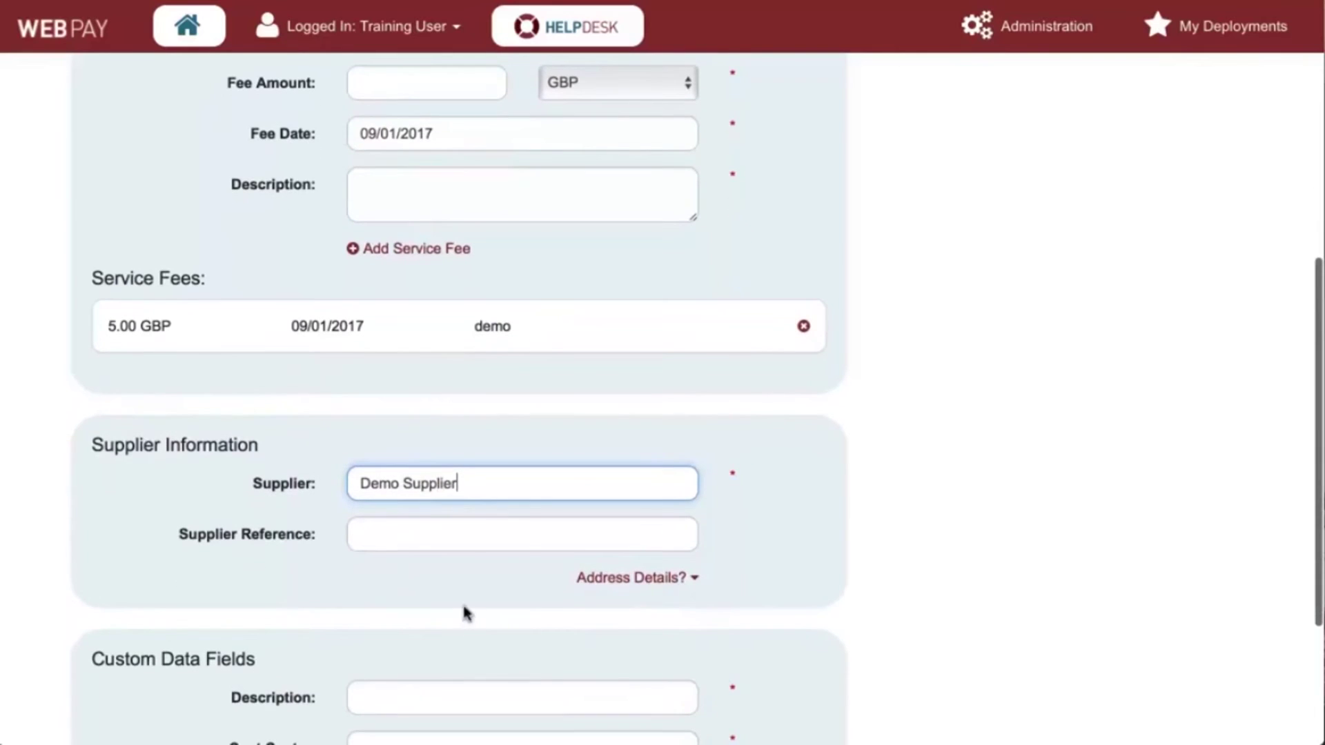
click(578, 579)
Fill the custom fields with Description 'Demo' and Cost Centre 1234.
scroll(494, 594, down, 5)
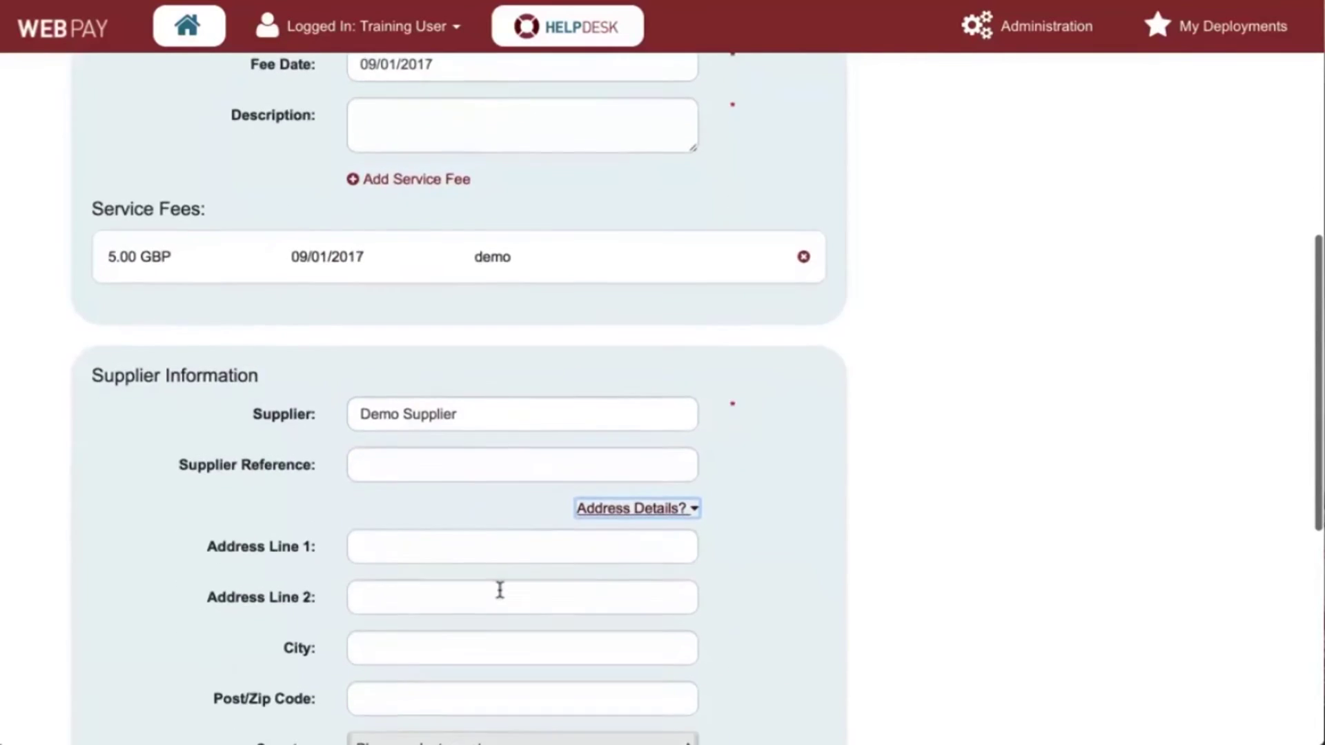
scroll(500, 590, down, 4)
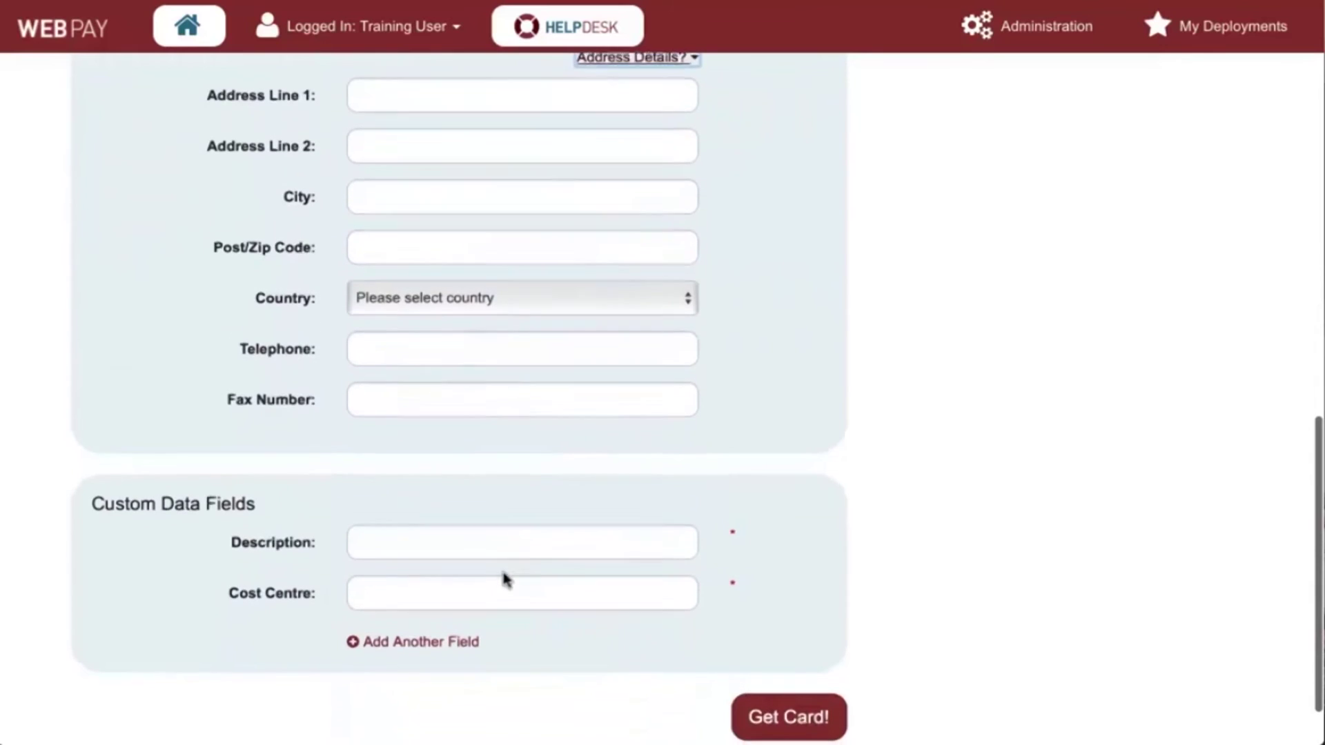
click(504, 546)
text(Demo)
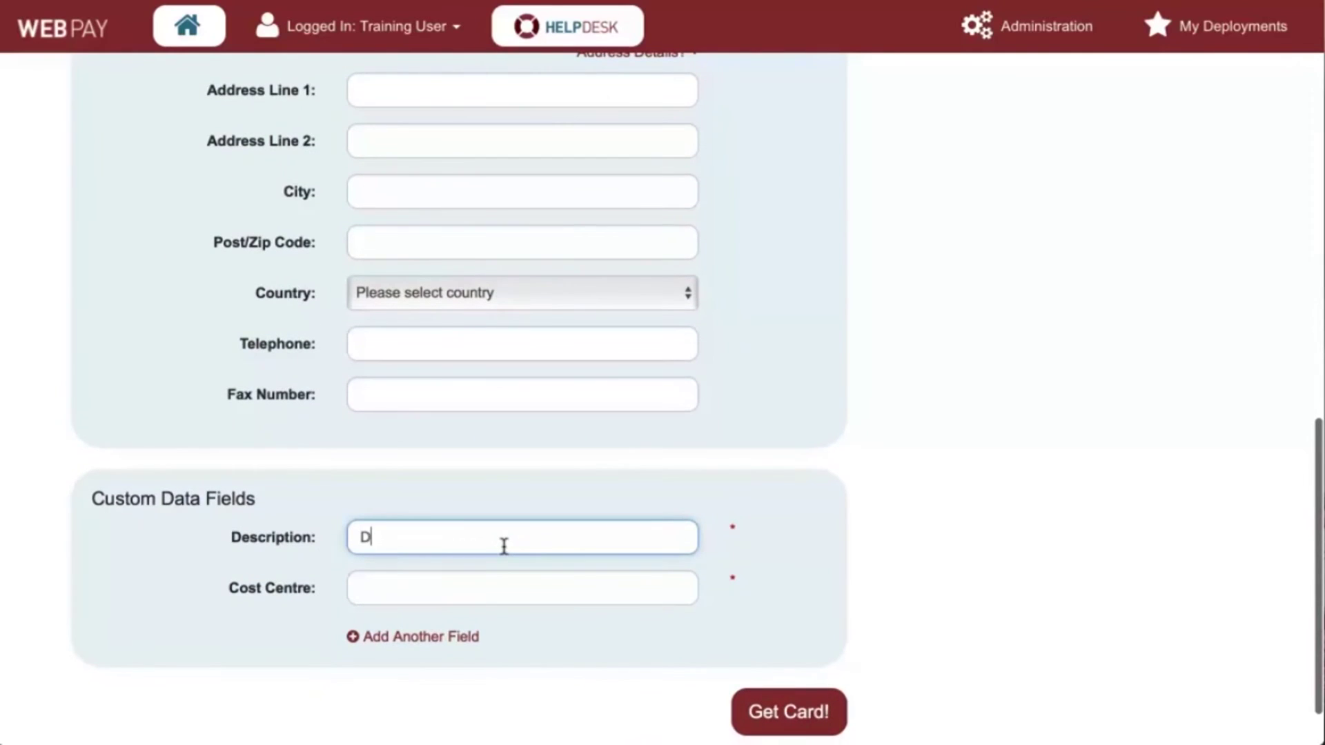
key(Tab)
text(1234)
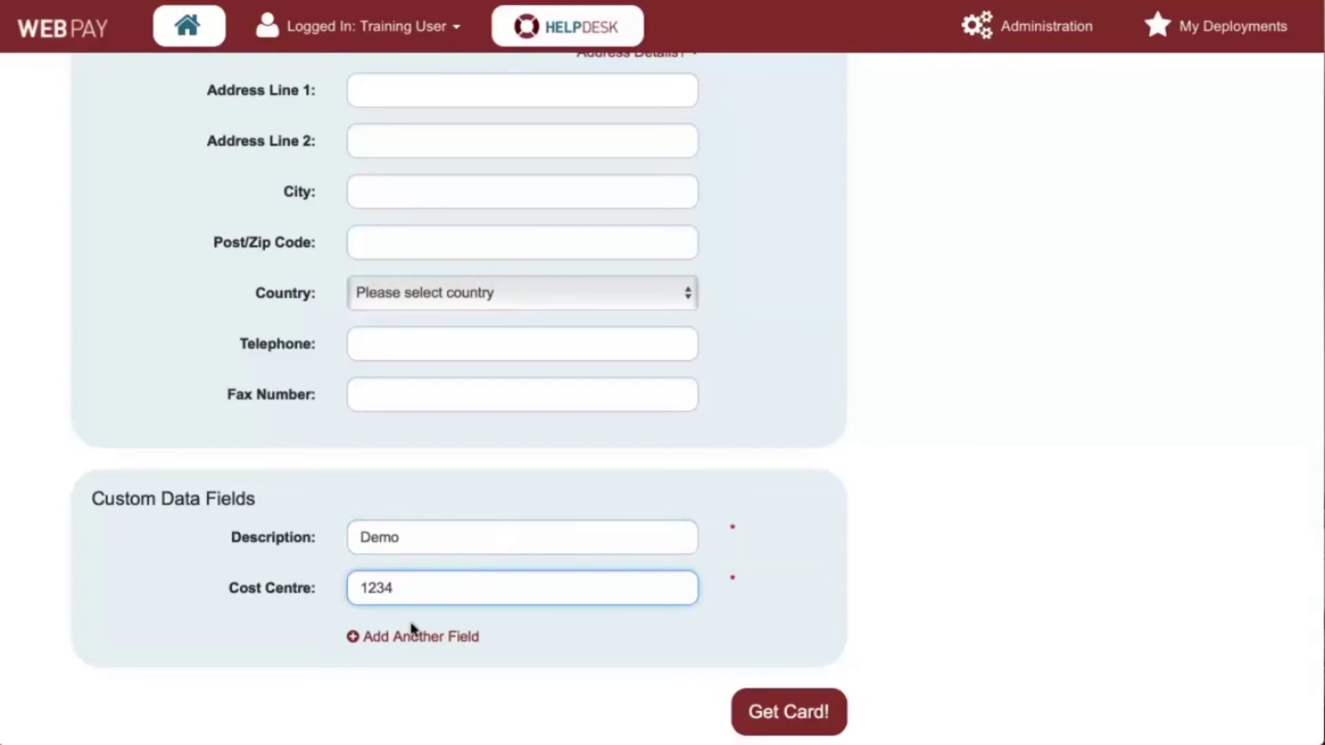
Add an extra custom field named Department with the value 'Accounts'.
scroll(411, 638, down, 1)
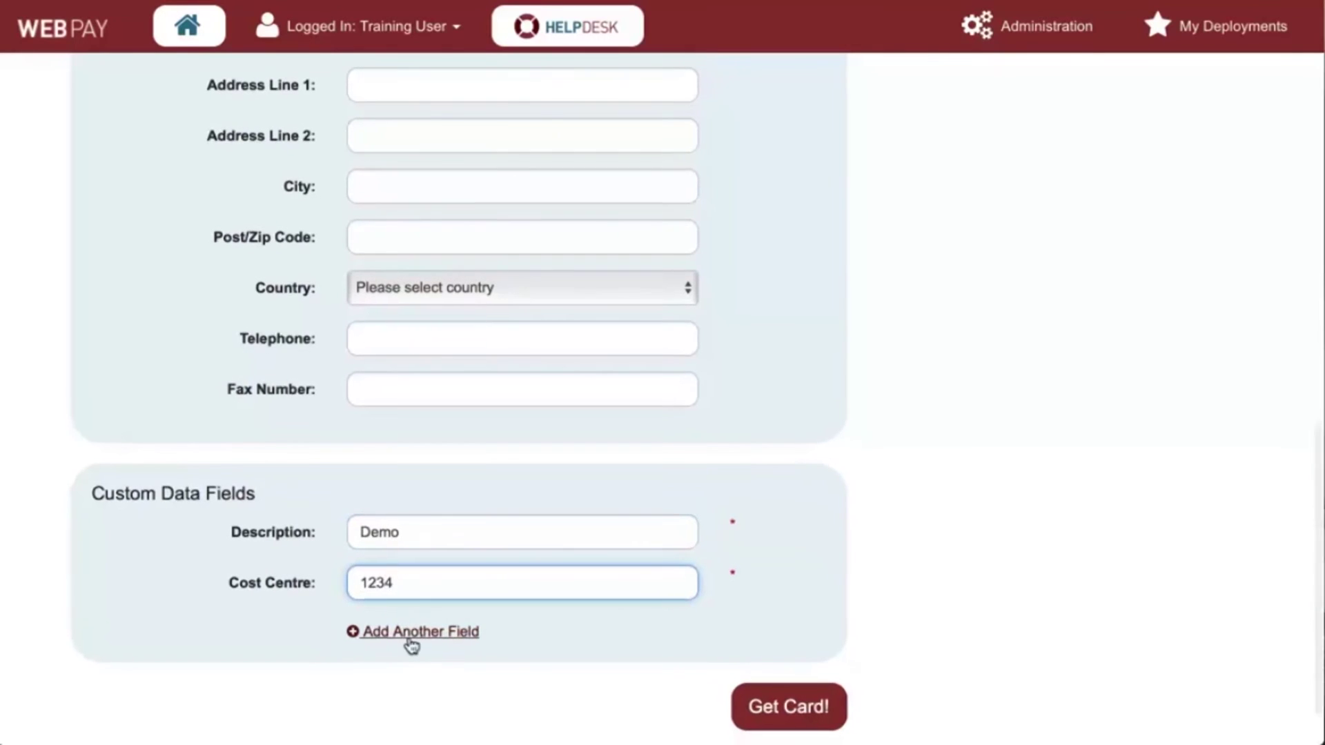
click(412, 635)
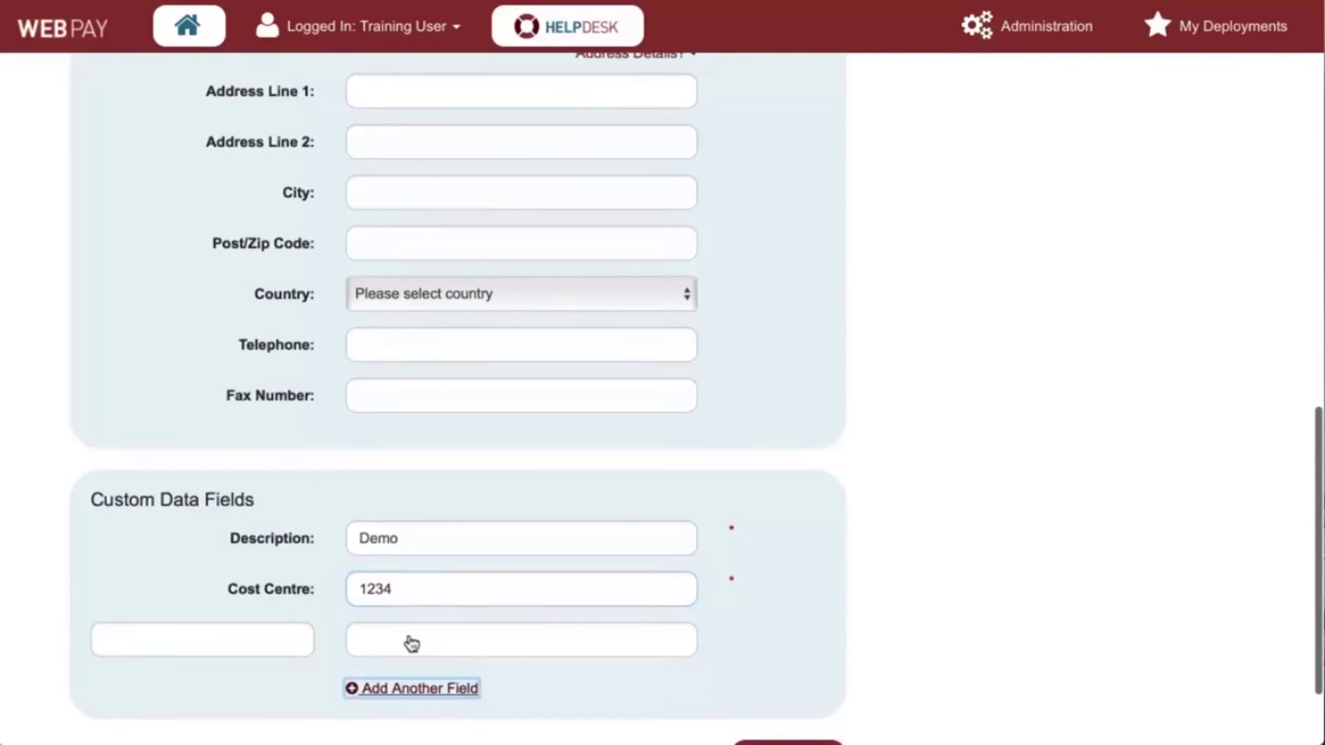
scroll(412, 640, down, 1)
click(271, 625)
scroll(269, 626, down, 1)
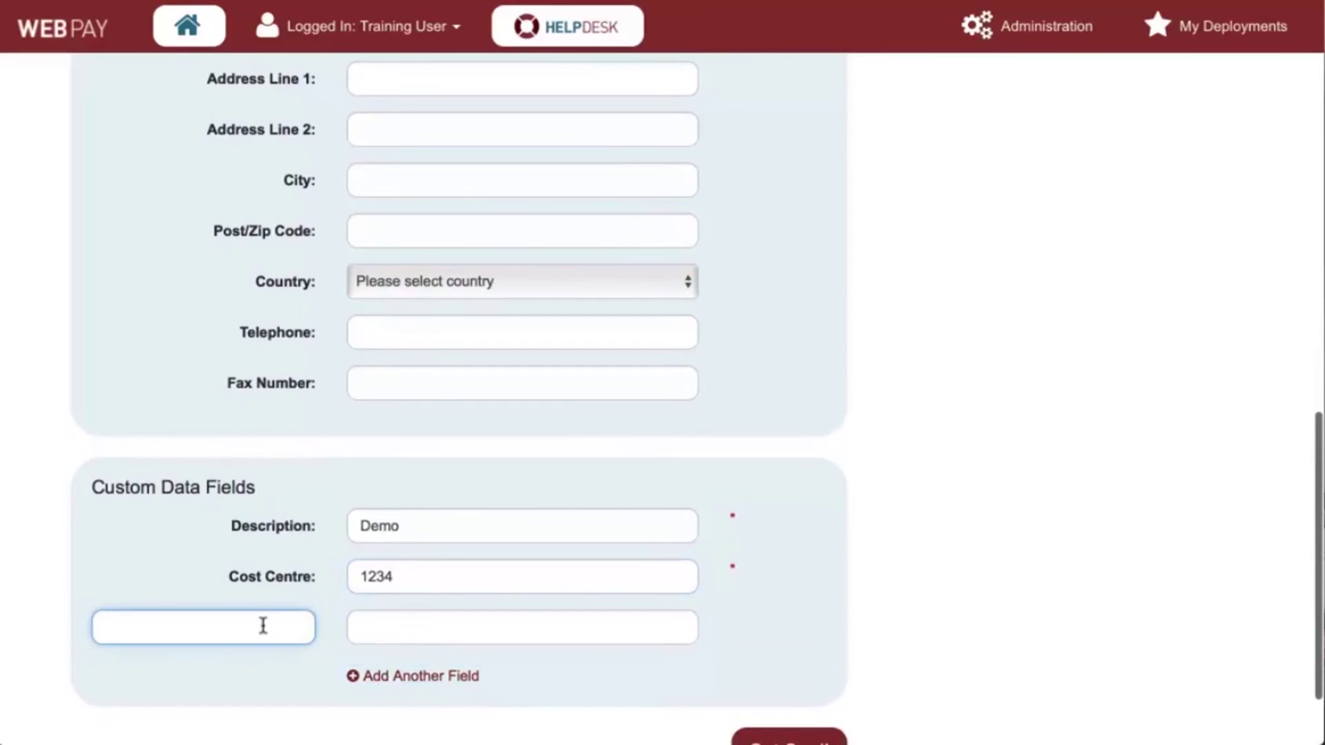
text(Department)
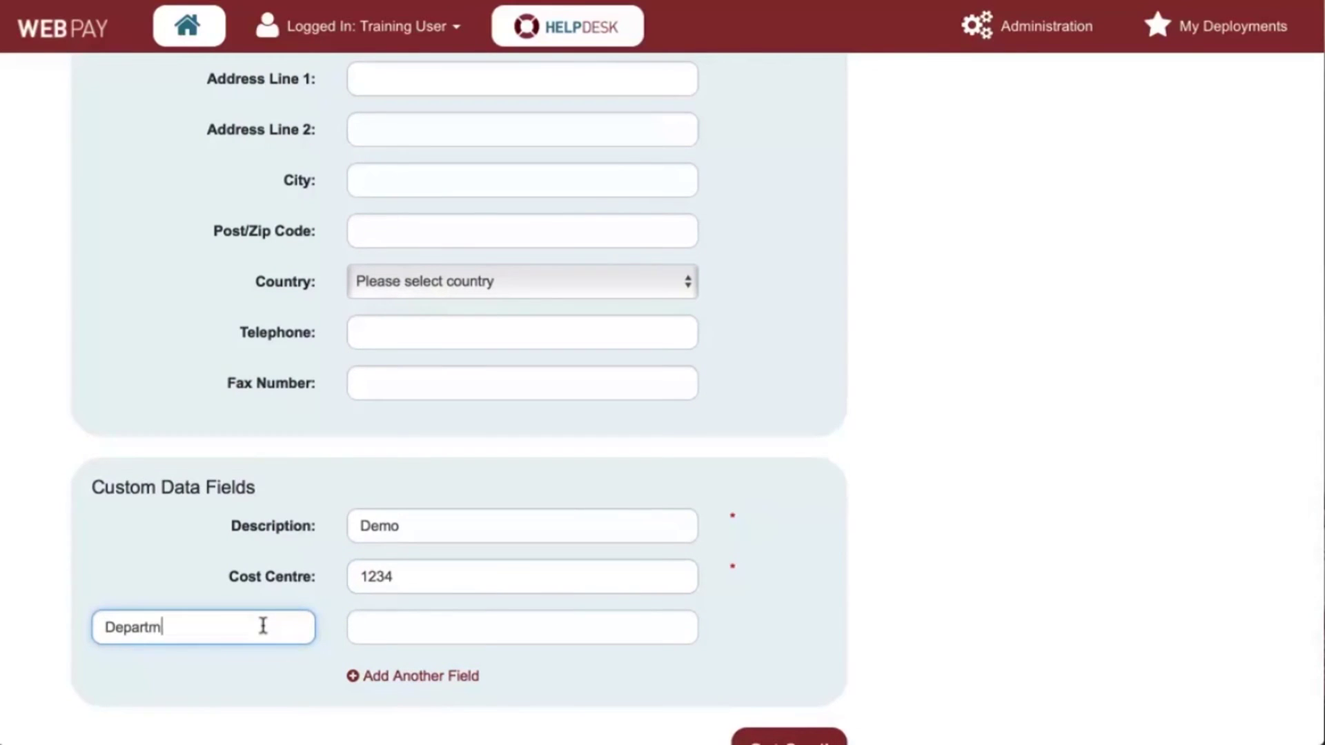
click(361, 620)
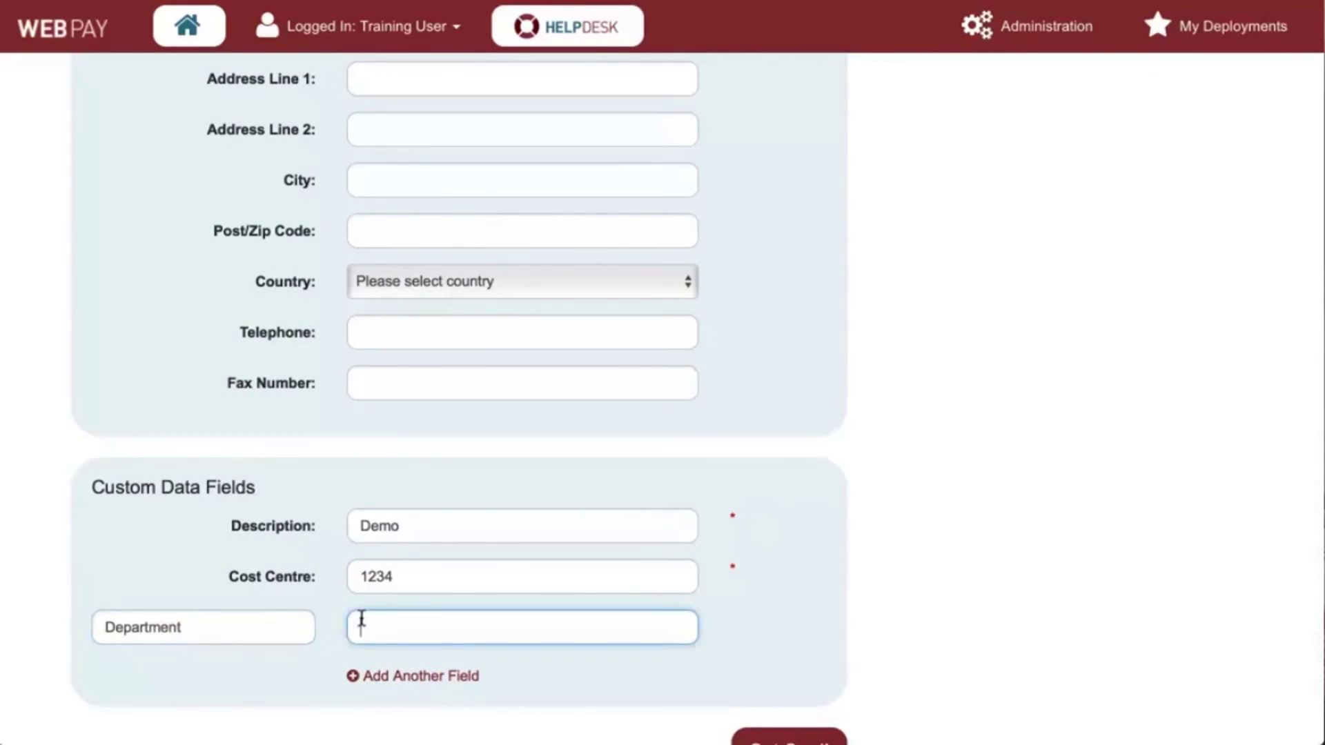
text(Accounts)
scroll(754, 708, down, 1)
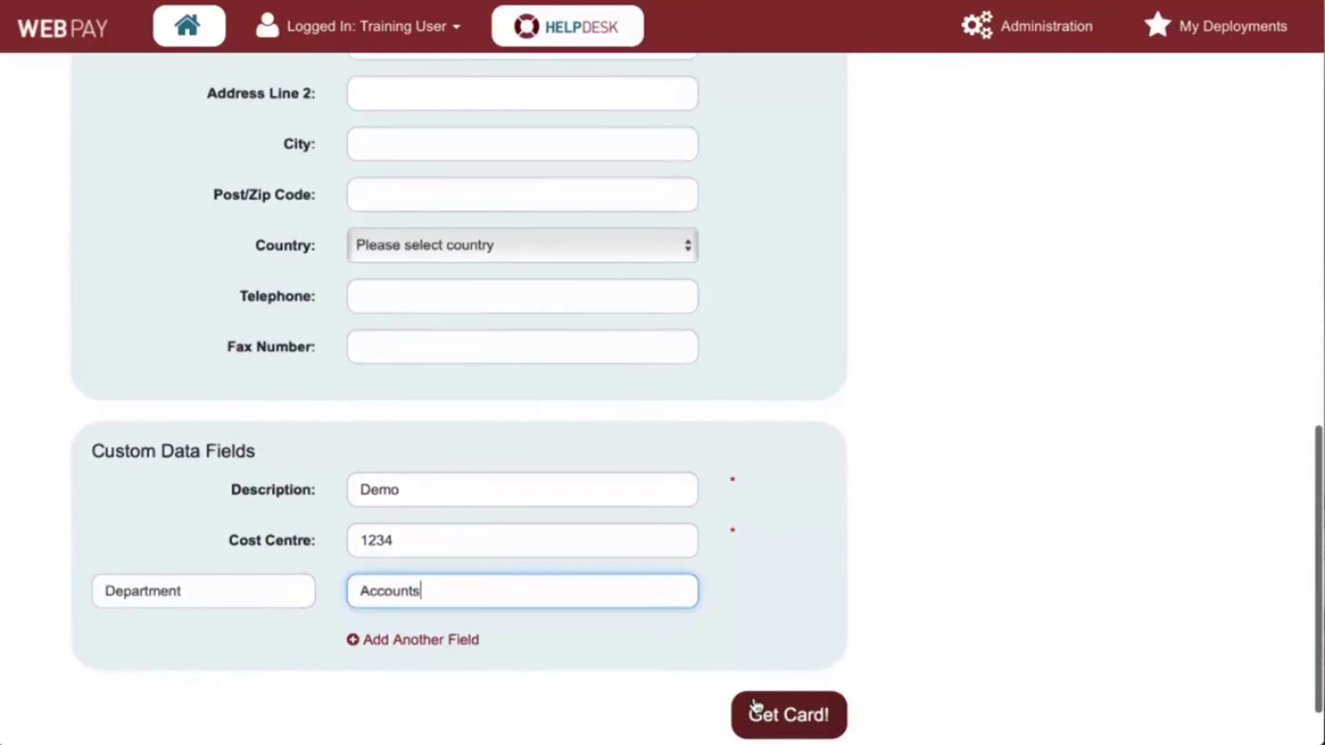
Issue the virtual card with Get Card! and save supplier reference 12345.
click(787, 718)
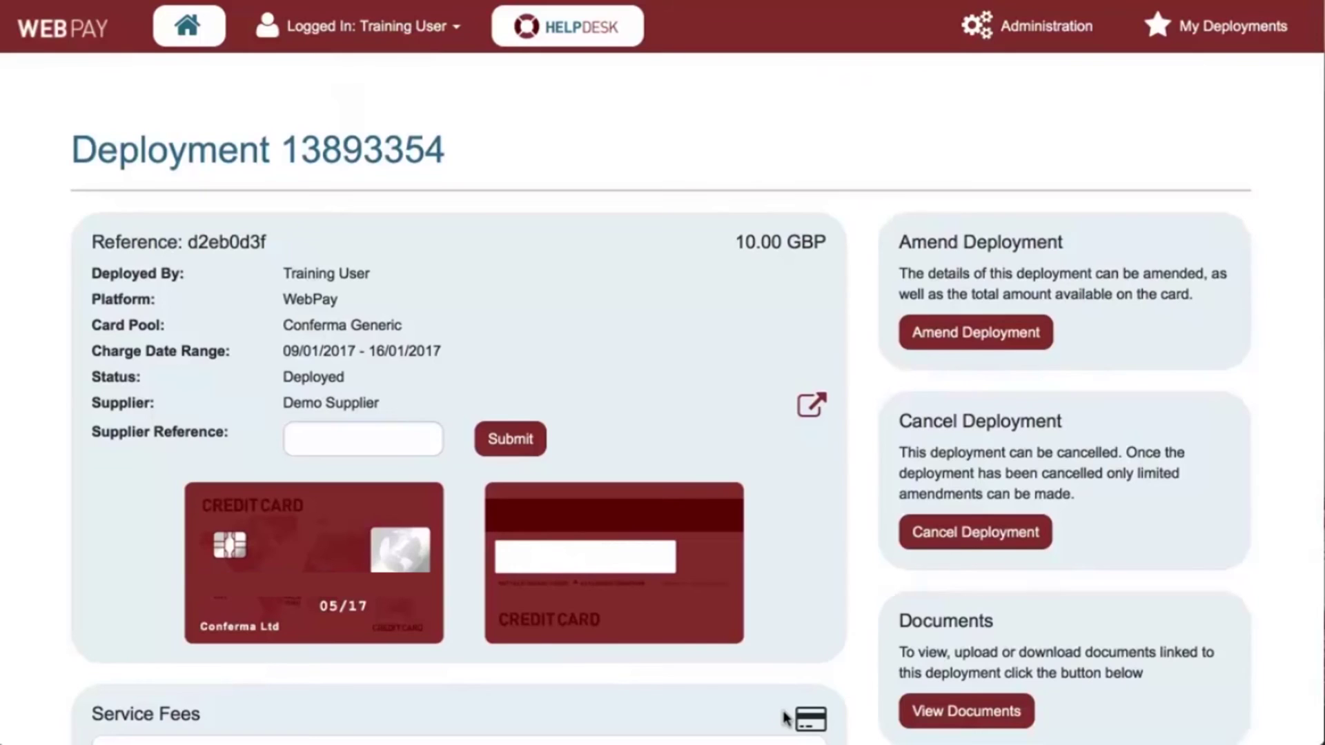
click(392, 446)
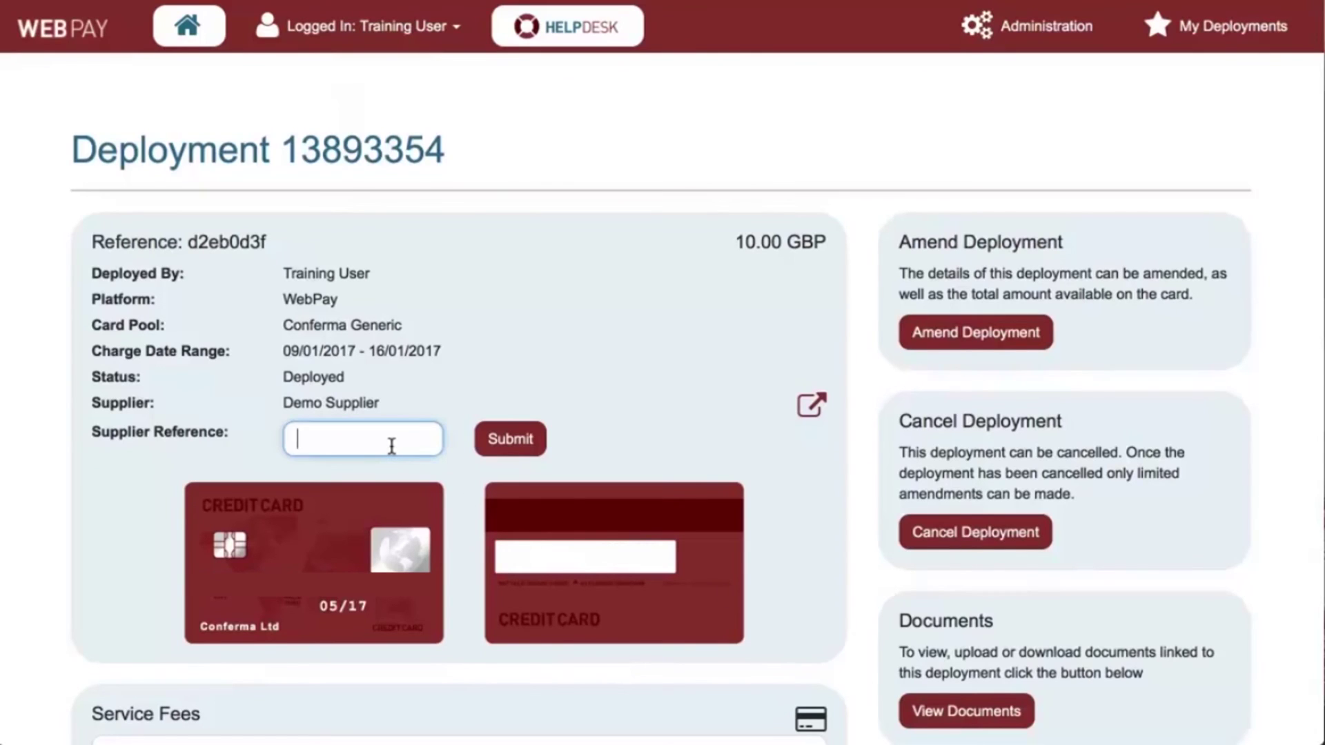
text(12345)
click(514, 447)
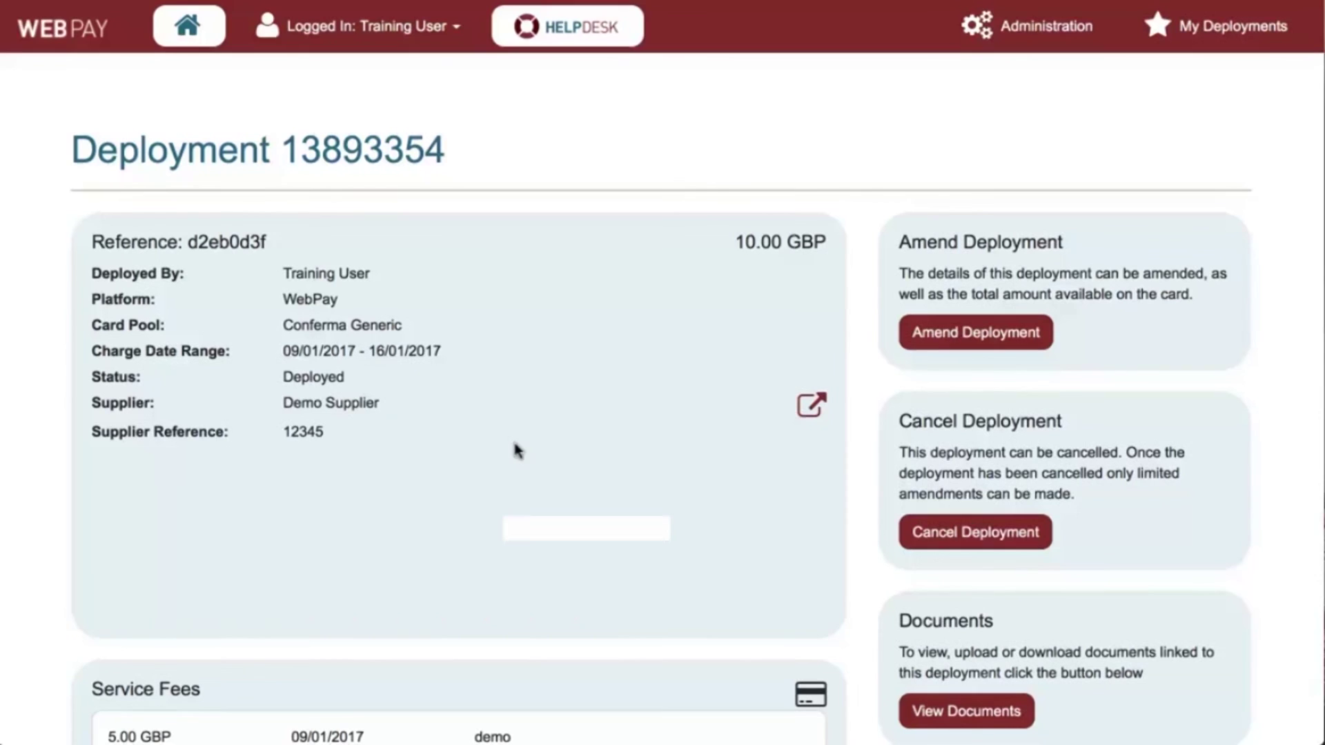
scroll(517, 450, down, 1)
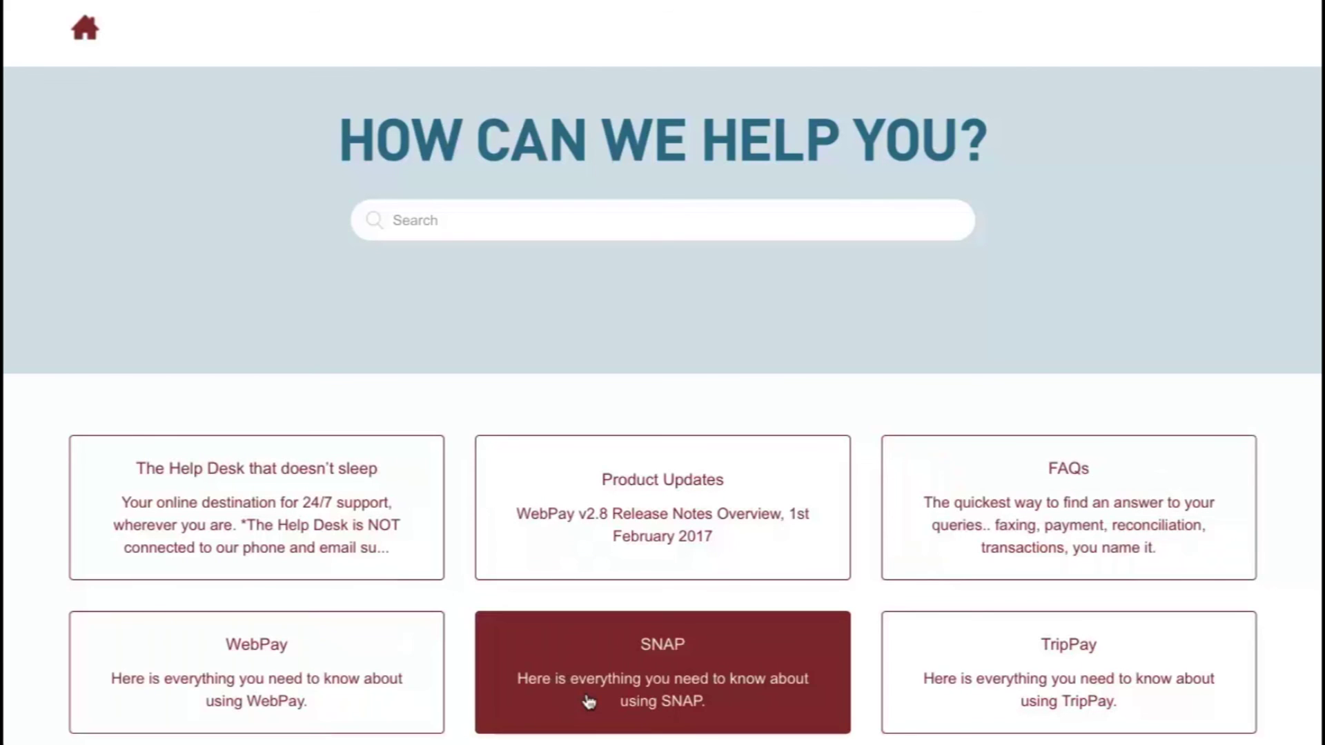
Open the WebPay help category and scroll down to the Creating a deployment articles.
scroll(902, 686, down, 3)
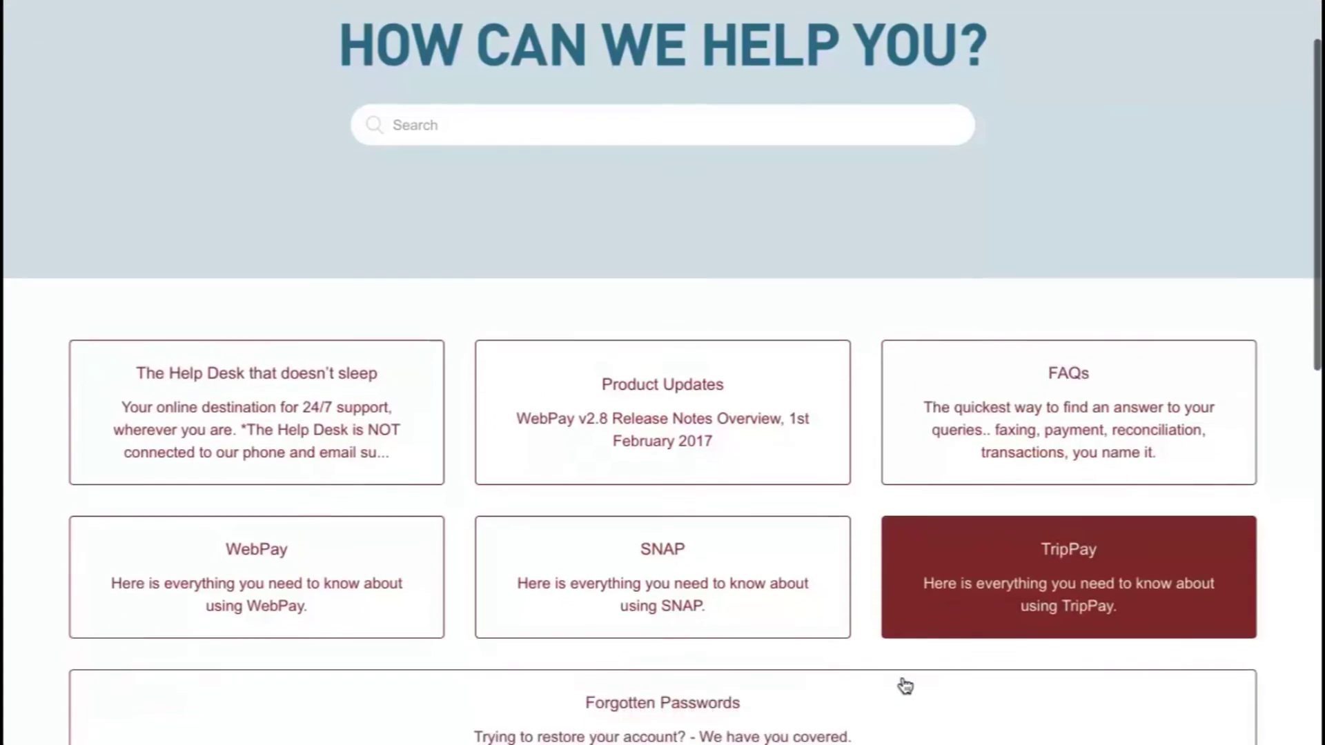
click(300, 521)
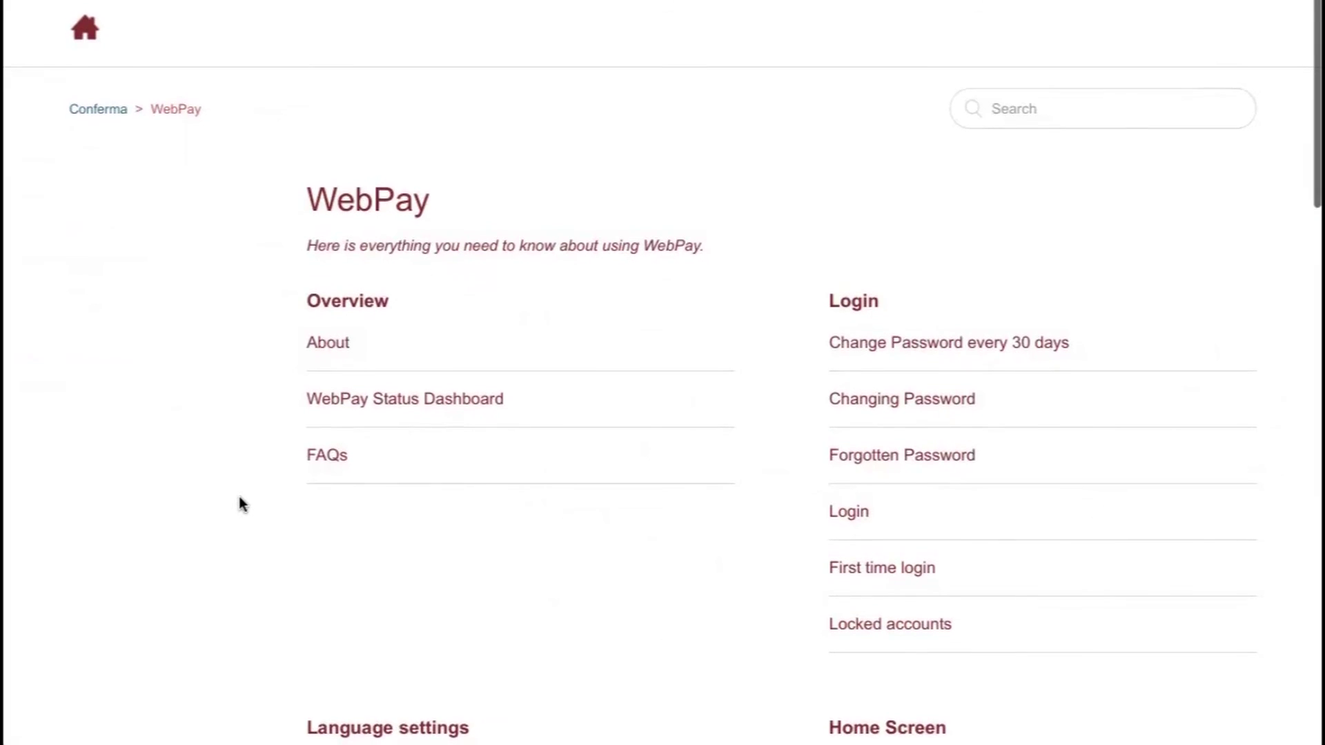
scroll(240, 498, down, 6)
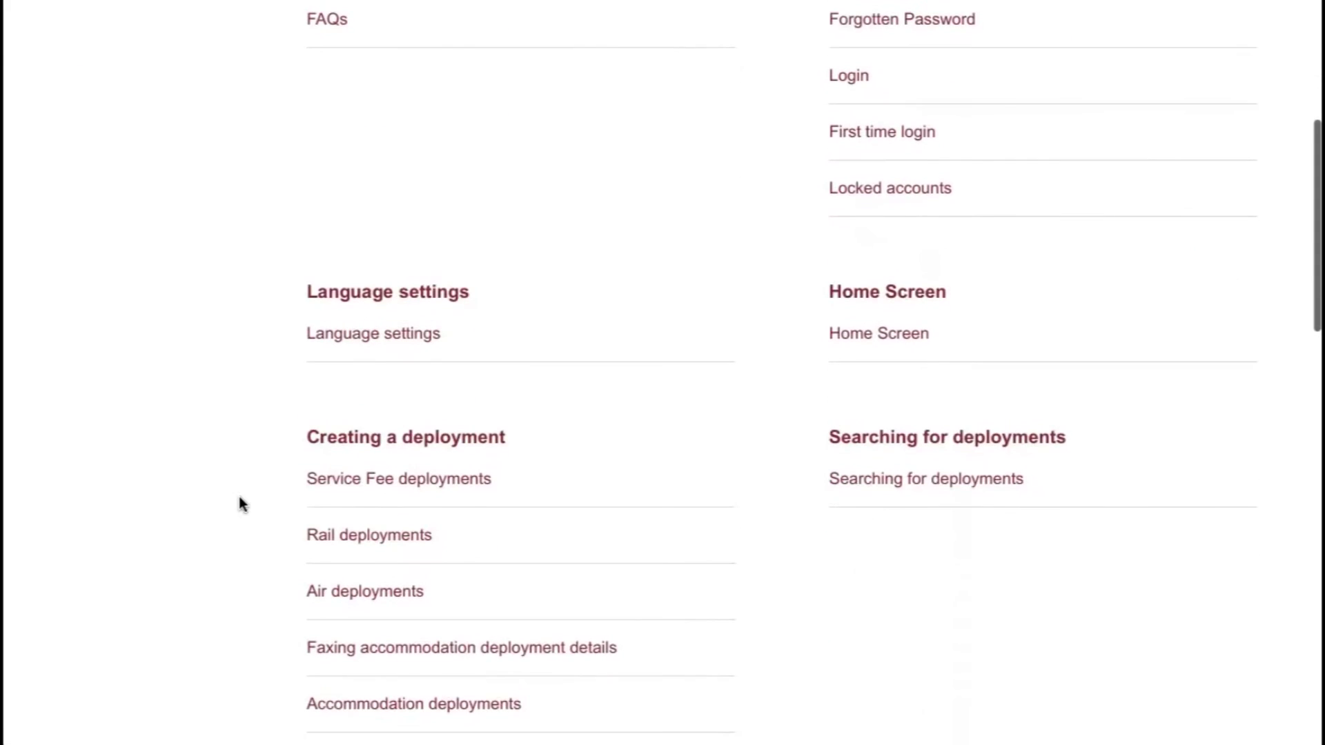